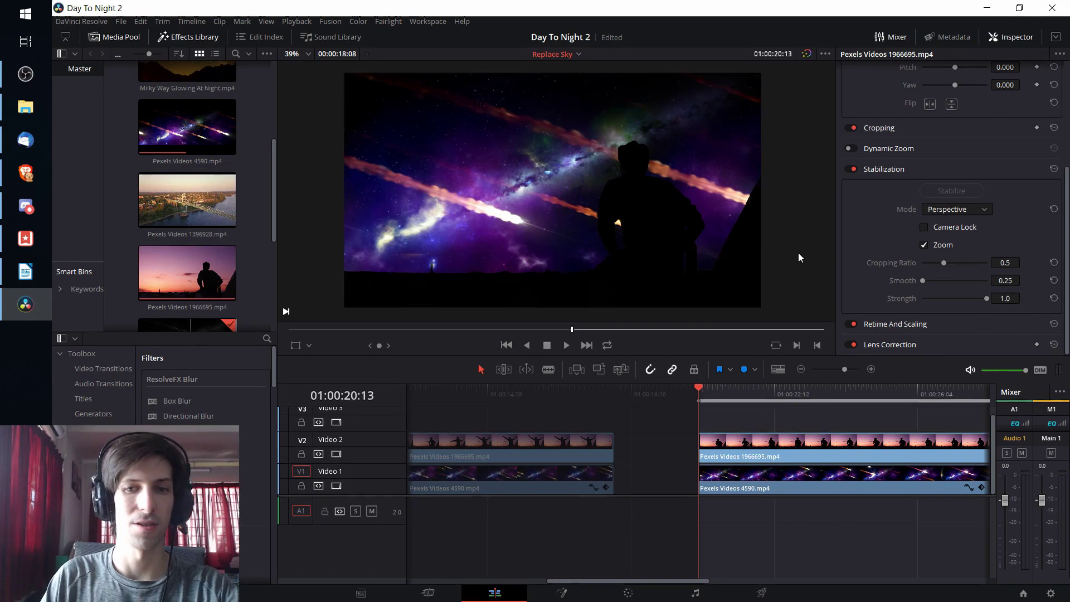
# Step: Play back part of the finished sky replacement in the Replace Sky timeline
pyautogui.press('space')
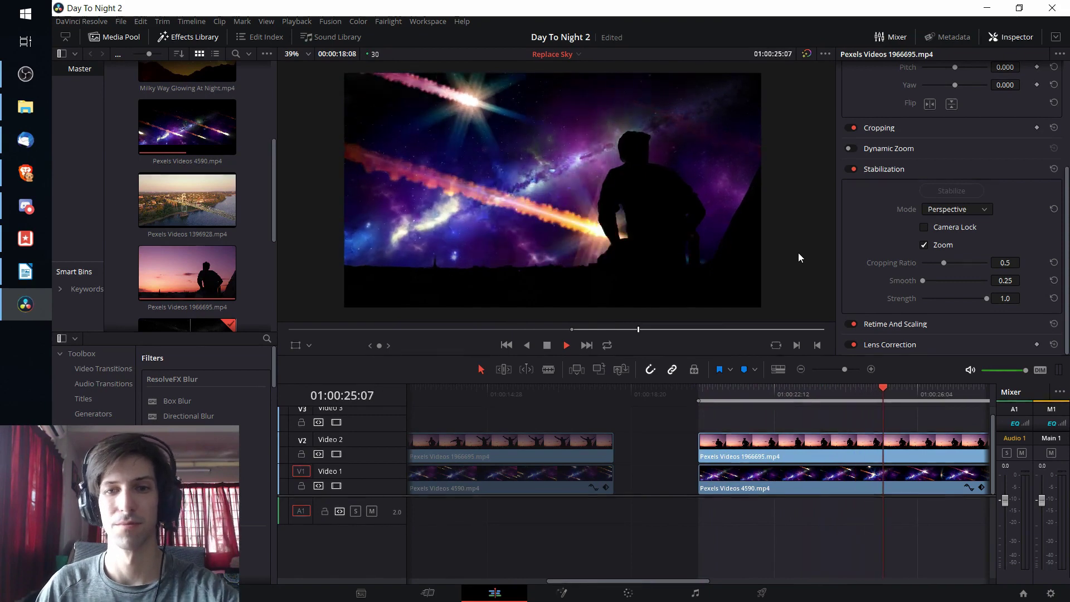
pyautogui.press('space')
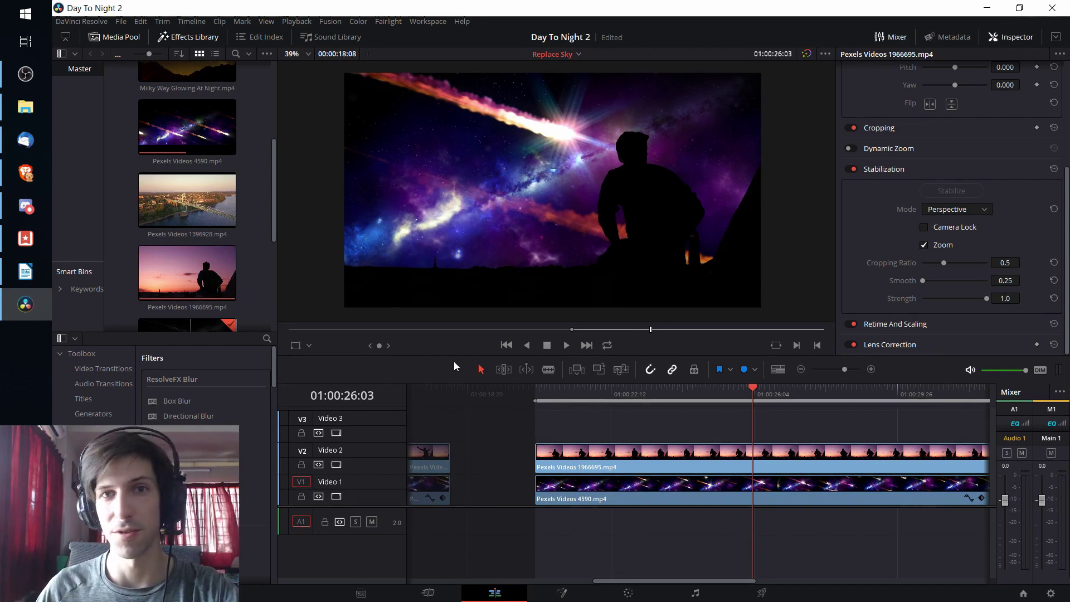
# Step: Create a new empty timeline named TutorialTimeline
pyautogui.click(121, 23)
pyautogui.click(151, 58)
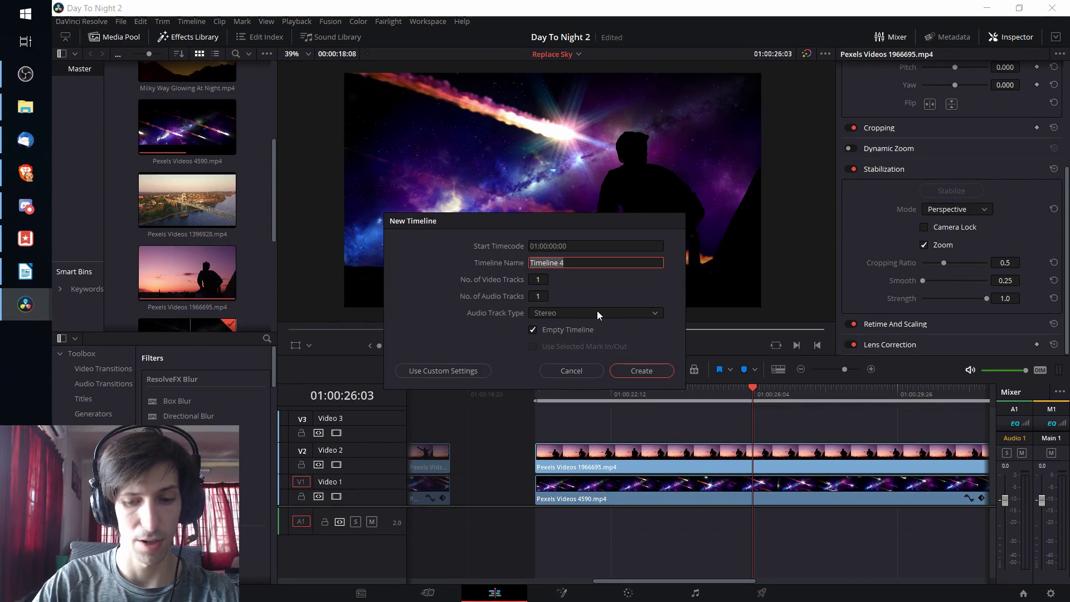
pyautogui.press('BackSpace')
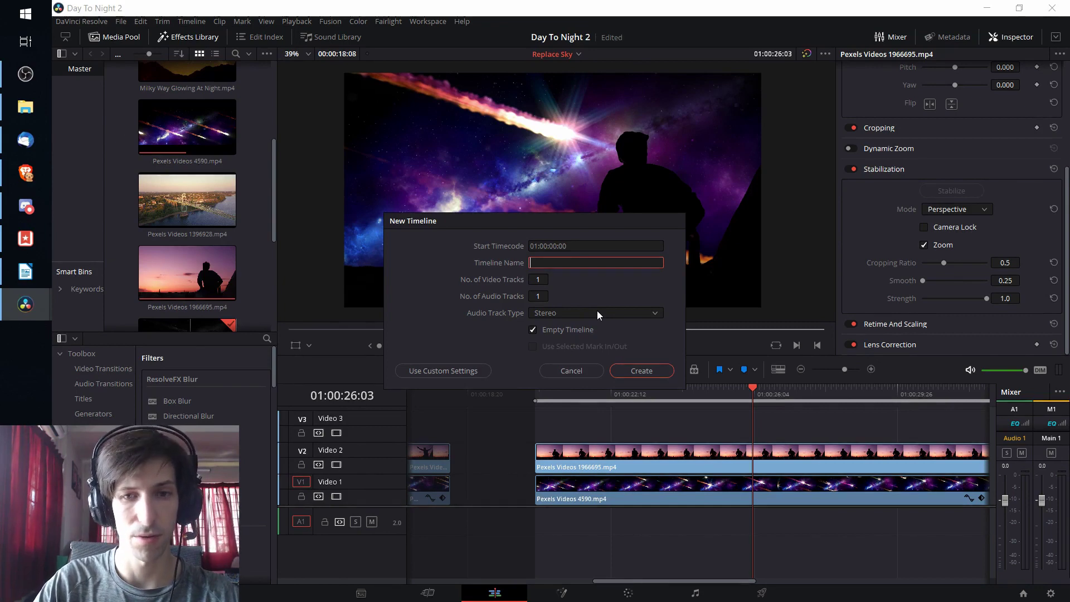
pyautogui.write('TutorialTeimeline')
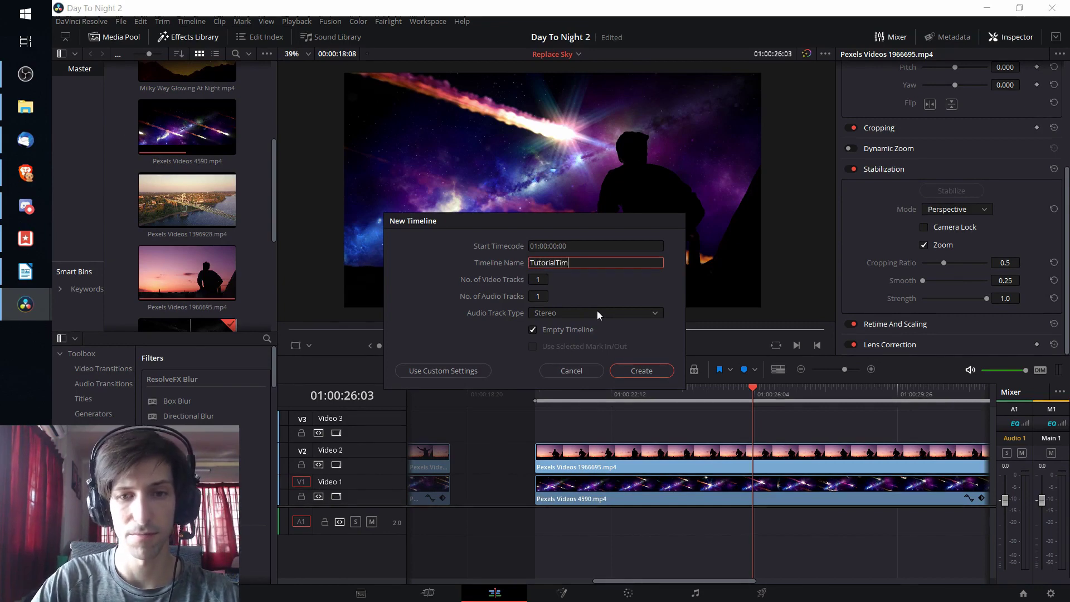
pyautogui.press('Return')
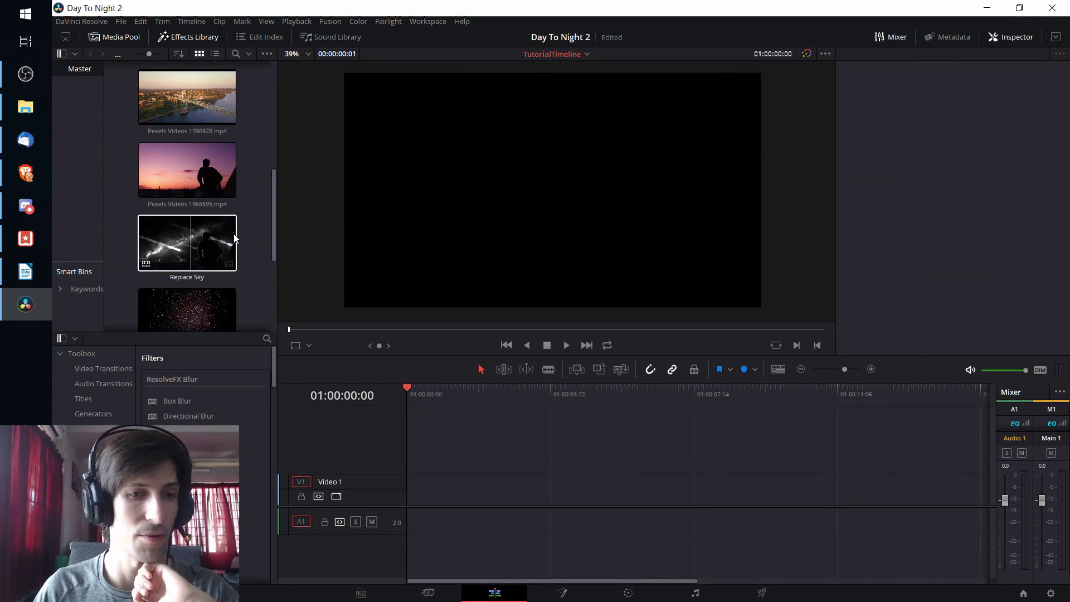
# Step: Place Pexels Videos 1966695.mp4 on Video 2 and Pexels Videos 4590.mp4 on Video 1, both at the timeline start
pyautogui.moveTo(225, 177); pyautogui.dragTo(412, 457)
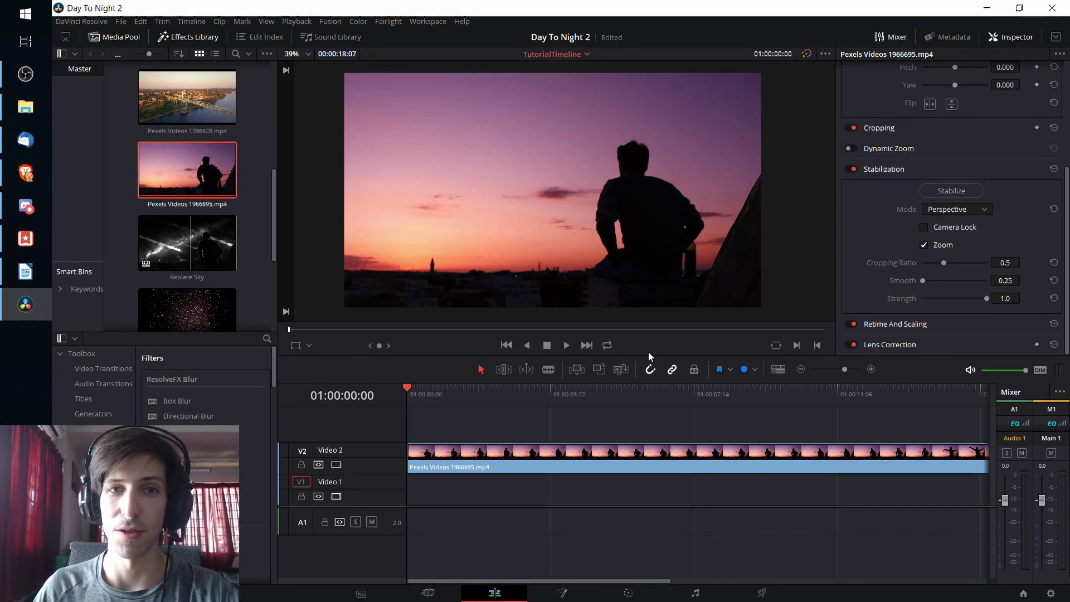
pyautogui.scroll(3, 256, 246)
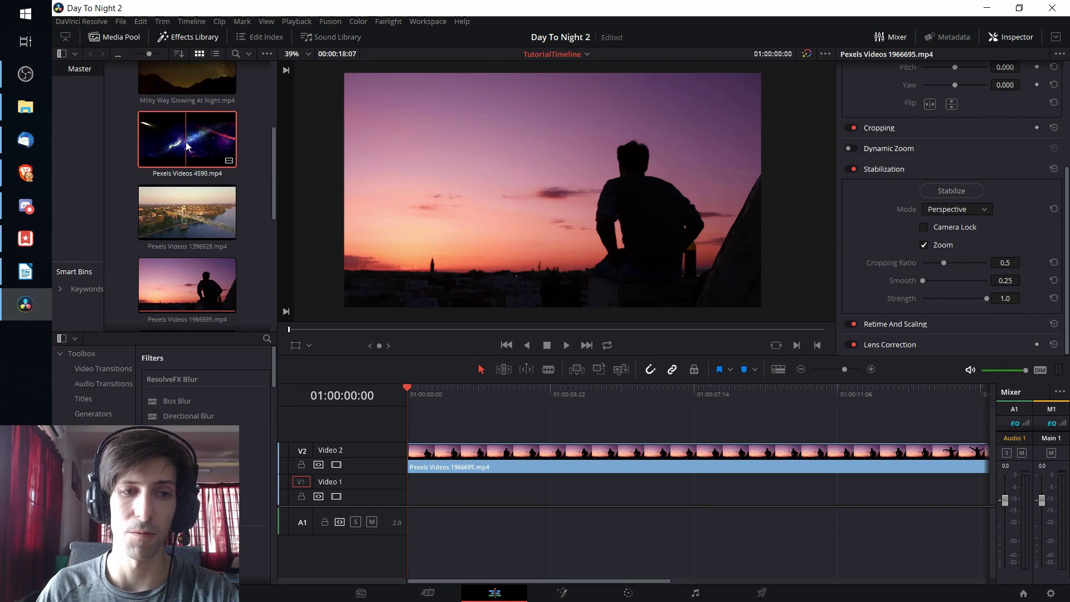
pyautogui.moveTo(189, 149); pyautogui.dragTo(413, 495)
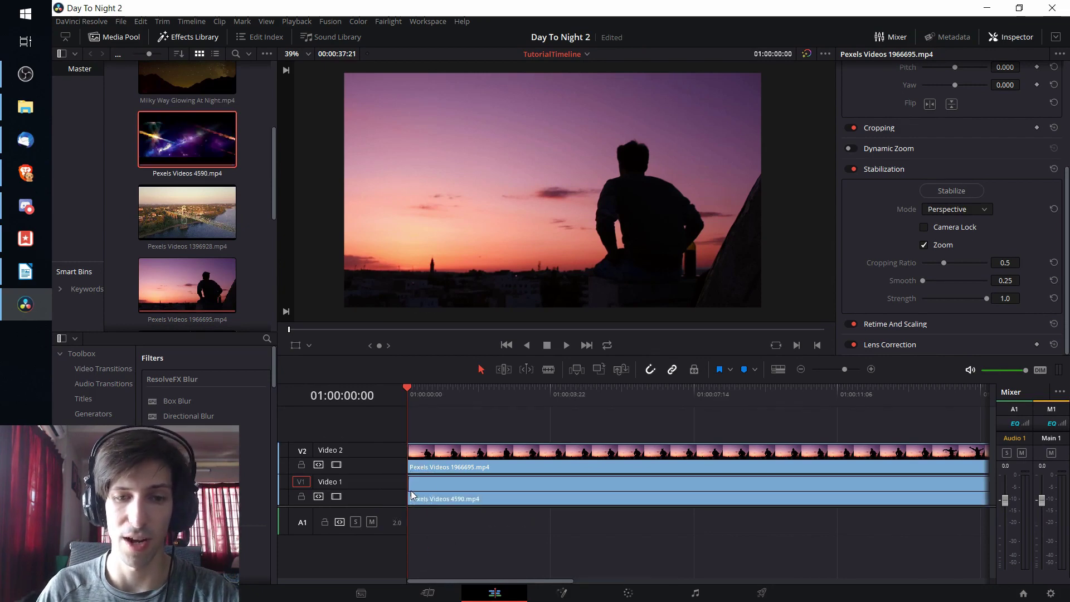
# Step: Disable the Video 2 track and set the space clip's zoom to 1.360 and its Y position to 77.000
pyautogui.click(334, 466)
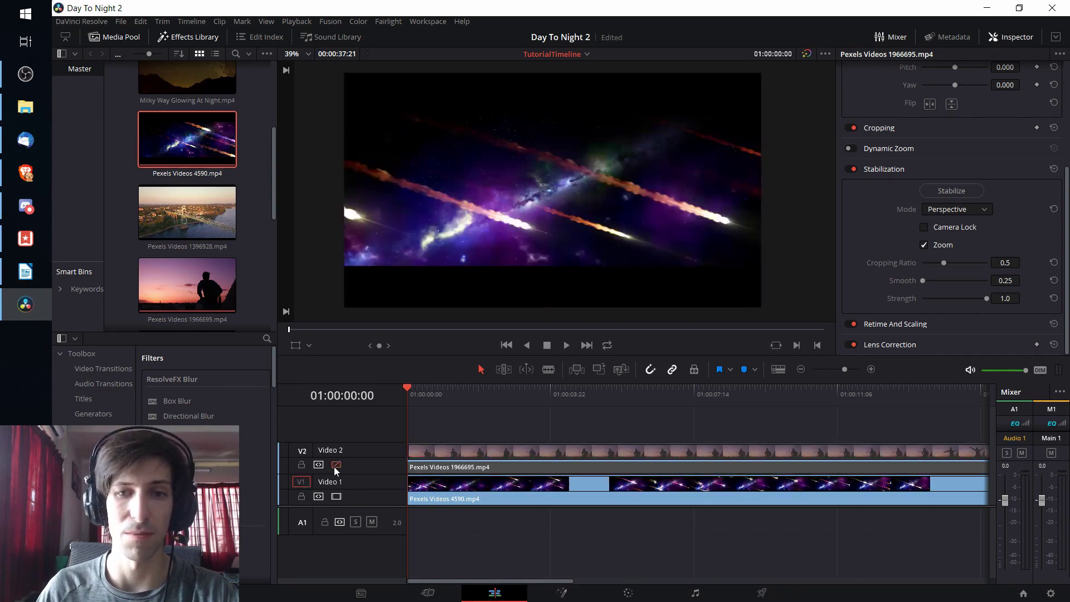
pyautogui.click(335, 467)
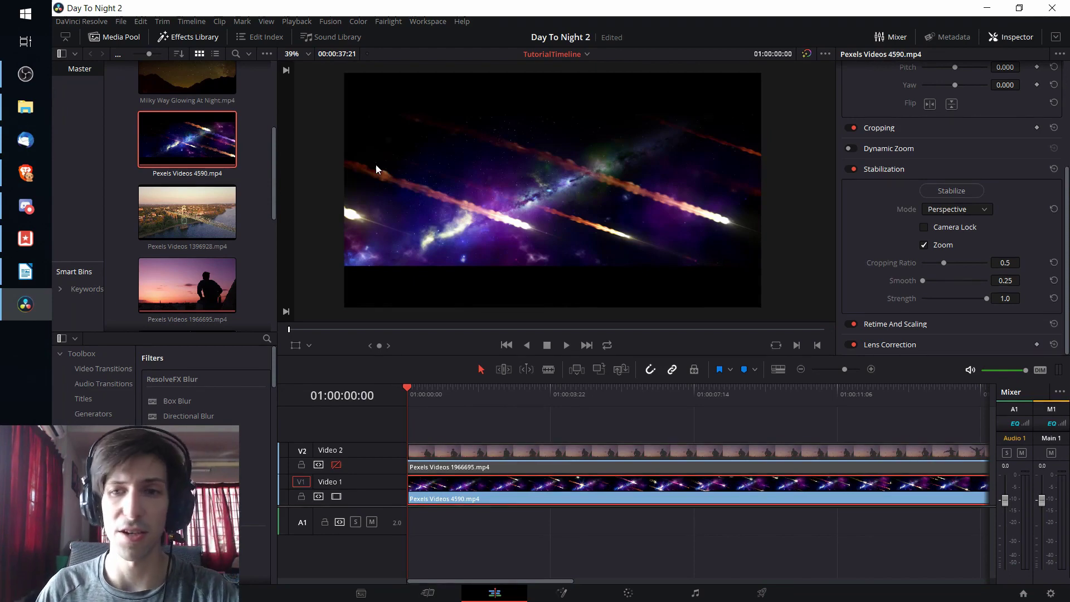
pyautogui.scroll(3, 885, 192)
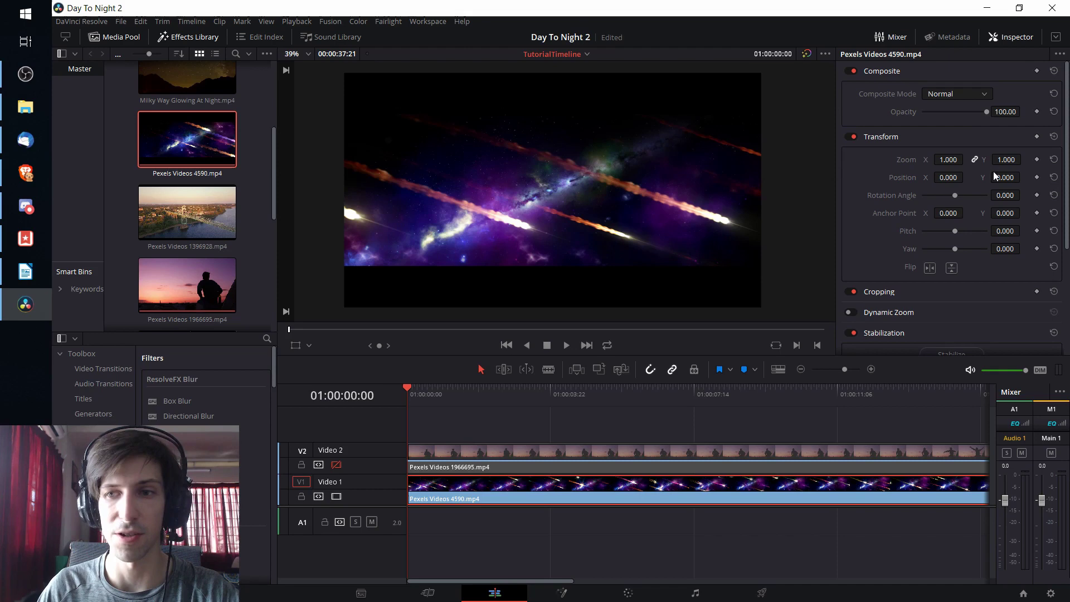
pyautogui.moveTo(947, 160); pyautogui.dragTo(967, 159)
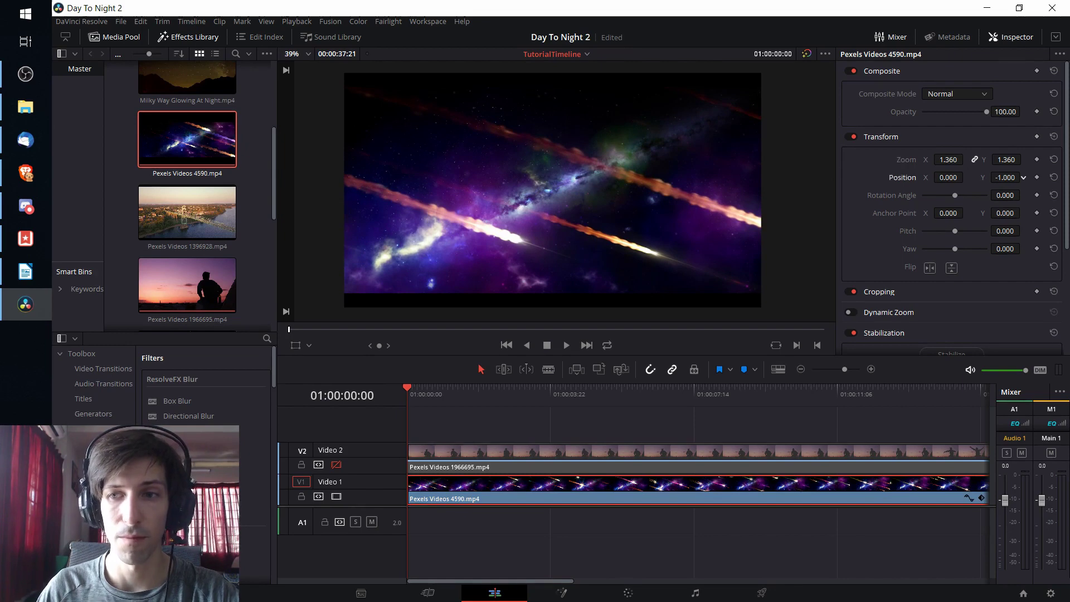
pyautogui.moveTo(1008, 177); pyautogui.dragTo(1023, 178)
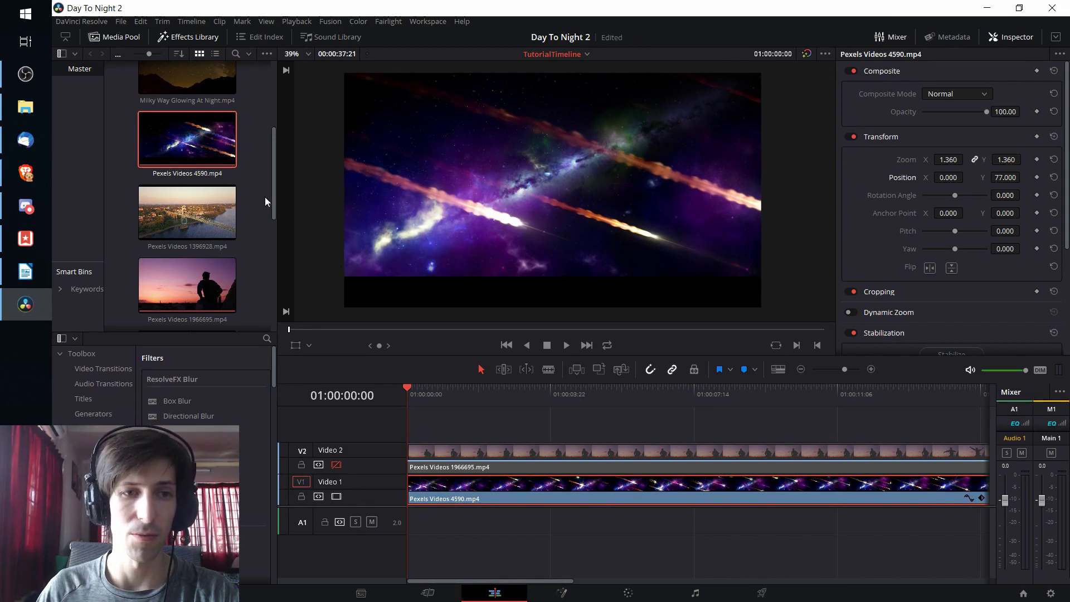
# Step: Re-enable the Video 2 track so the sunset clip covers the space clip
pyautogui.click(341, 467)
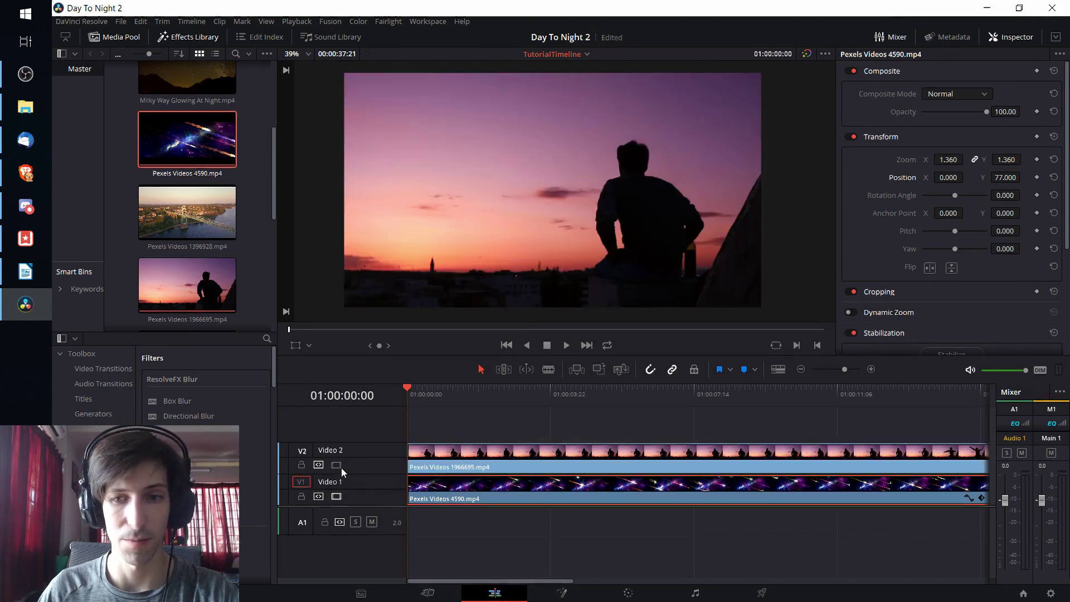
pyautogui.click(341, 467)
pyautogui.click(341, 467)
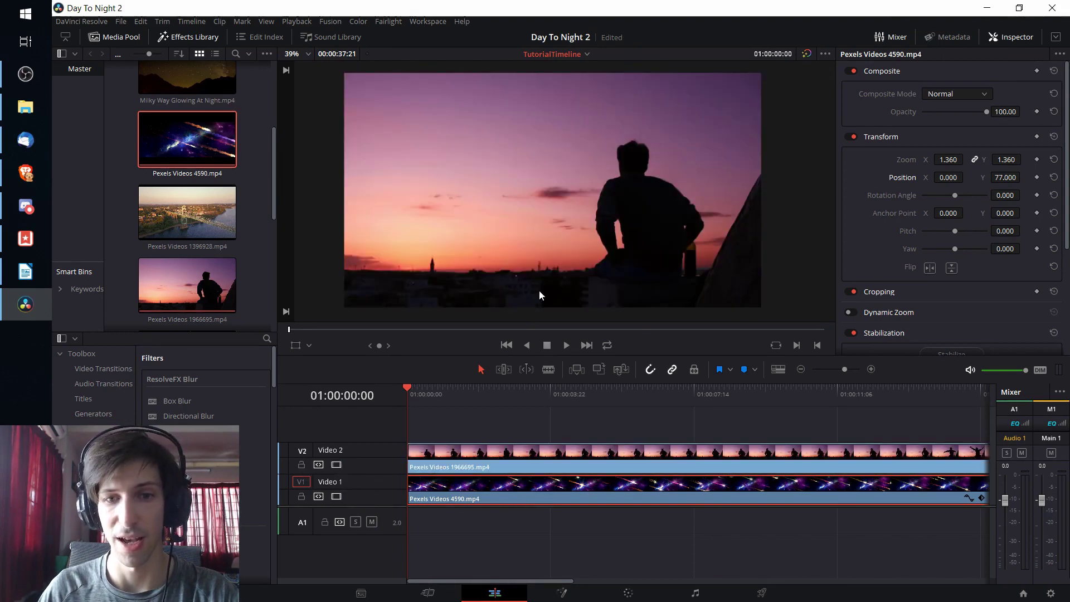
# Step: Open the sunset clip on the Color page and widen the node graph area
pyautogui.click(477, 465)
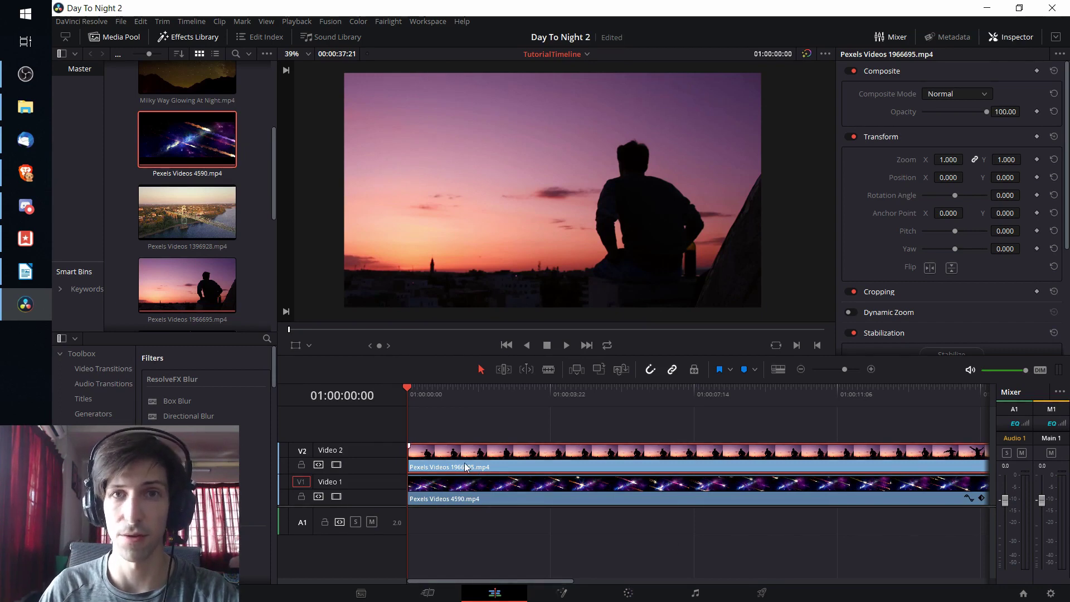
pyautogui.click(634, 595)
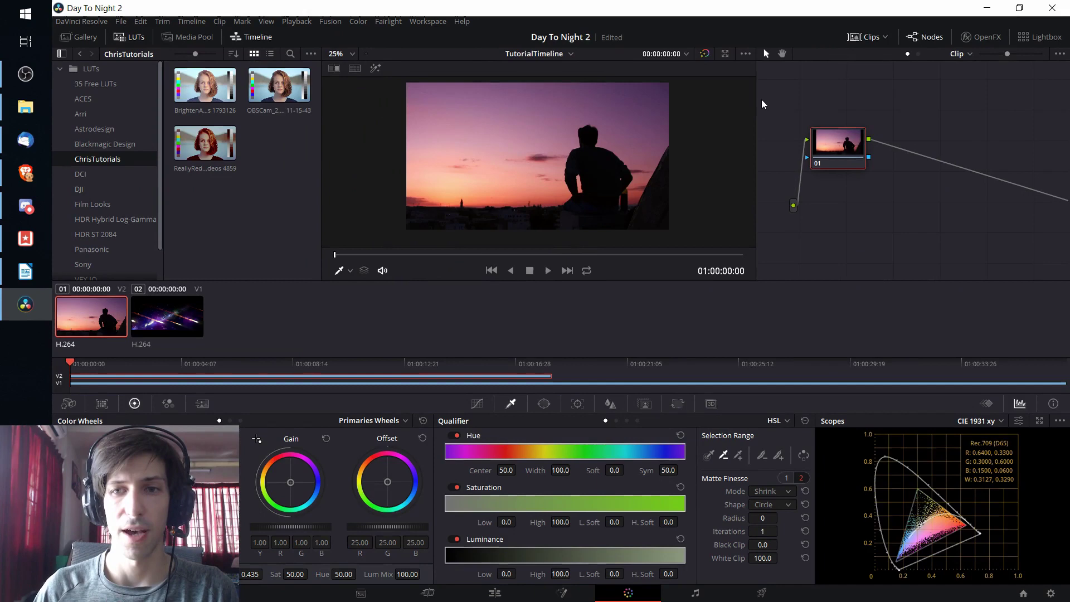
pyautogui.moveTo(760, 103); pyautogui.dragTo(718, 104)
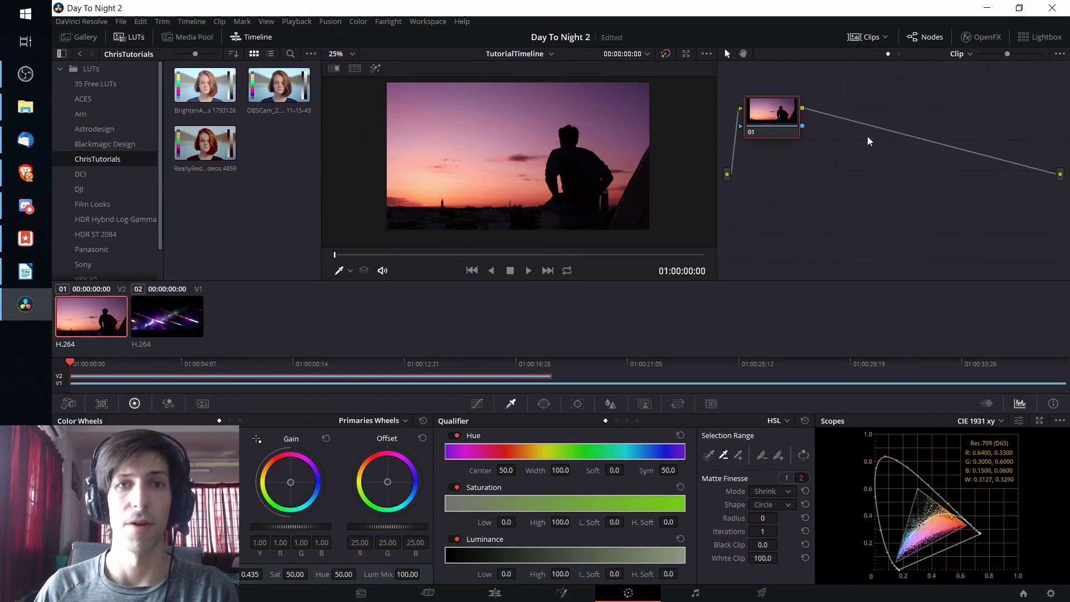
pyautogui.moveTo(879, 143); pyautogui.dragTo(886, 148)
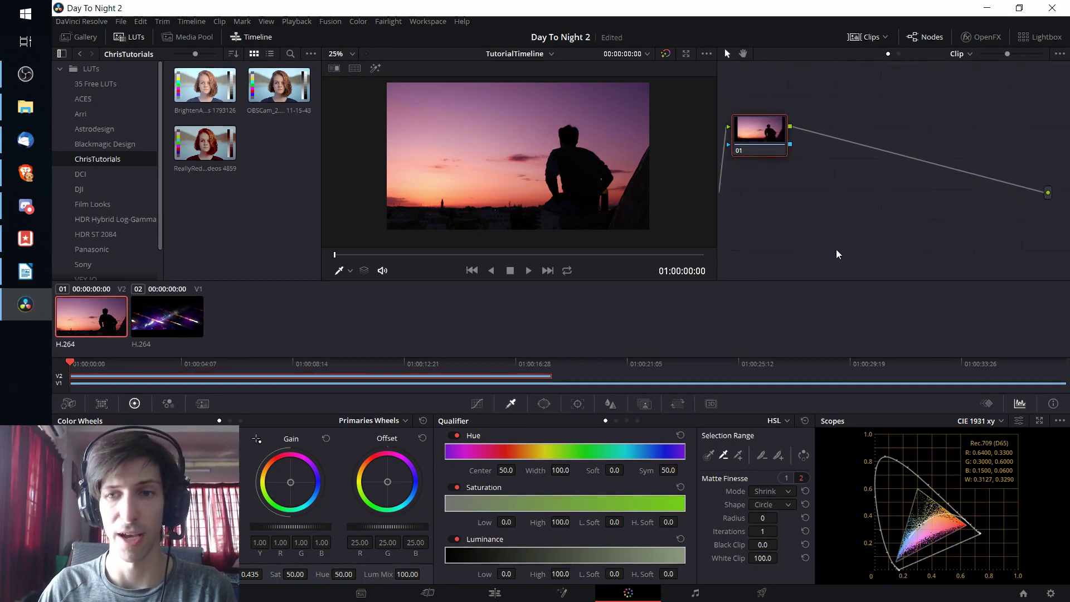
# Step: Add an alpha output to the node graph and connect node 01's alpha output to it
pyautogui.rightClick(881, 177)
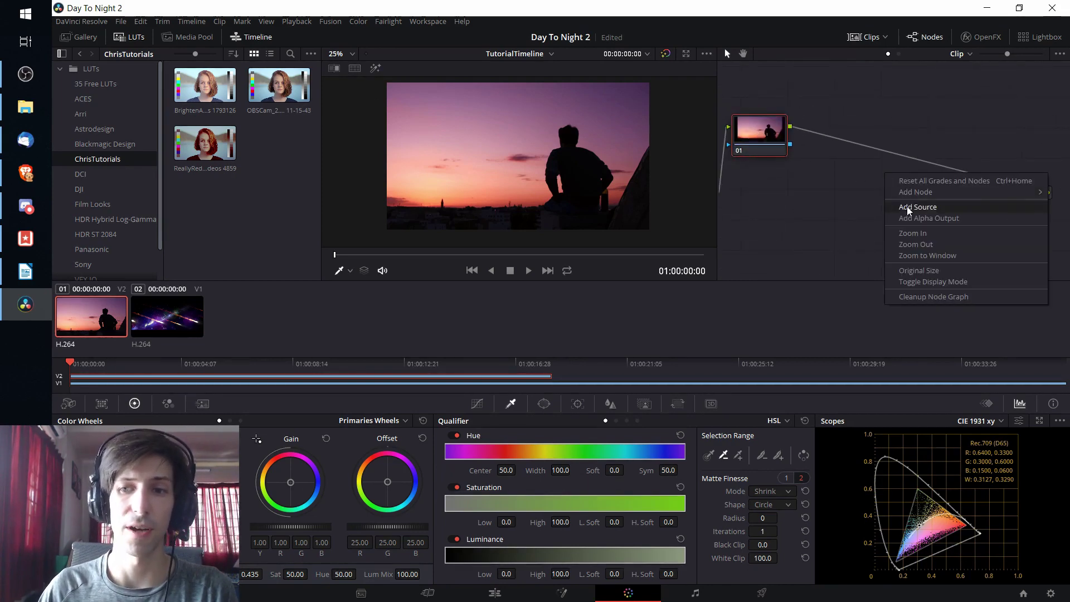
pyautogui.click(898, 218)
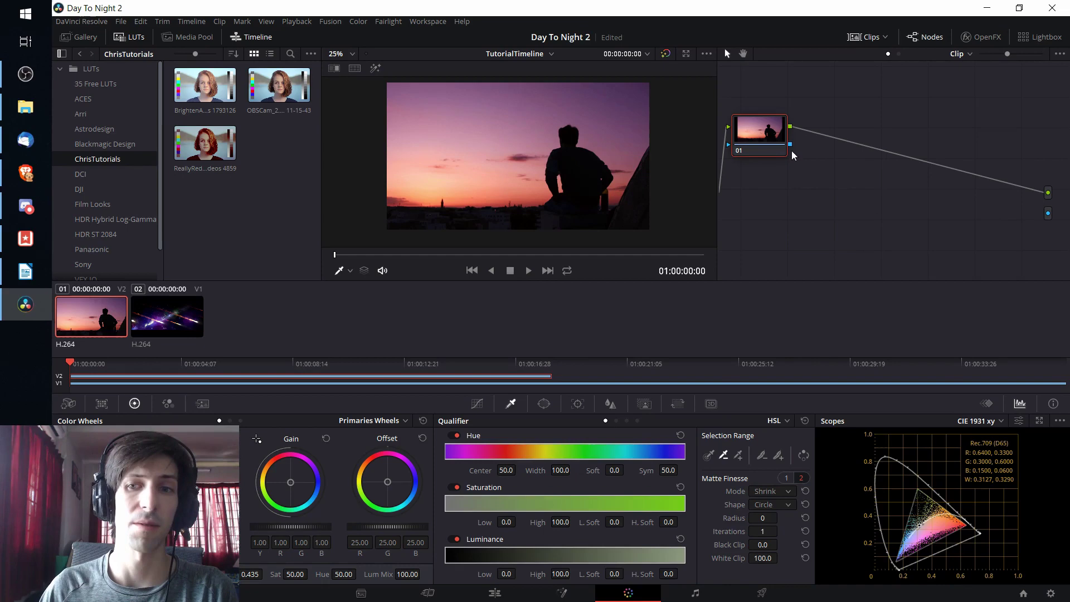
pyautogui.moveTo(790, 145); pyautogui.dragTo(1049, 214)
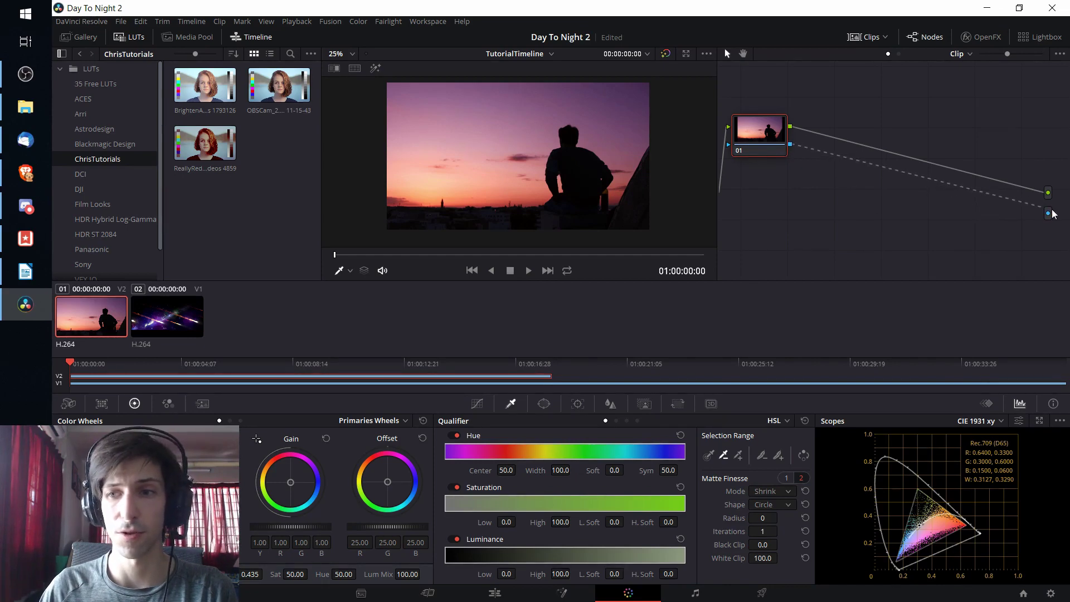
pyautogui.moveTo(777, 144); pyautogui.dragTo(802, 148)
pyautogui.hotkey('ctrl', 'z')
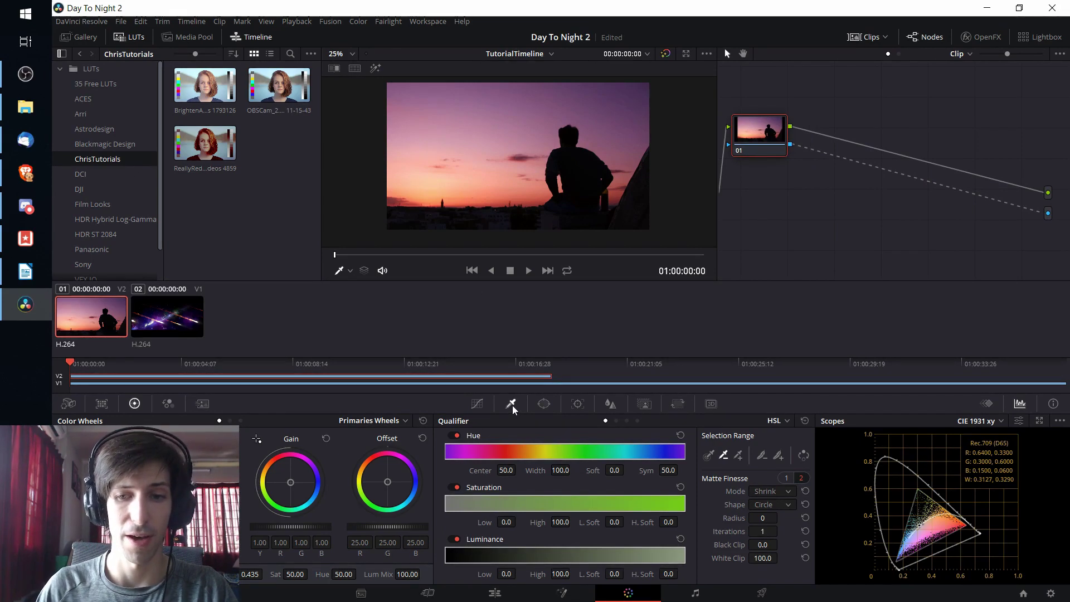
# Step: Sample the middle of the sunset sky with the qualifier picker and invert the selection
pyautogui.click(709, 458)
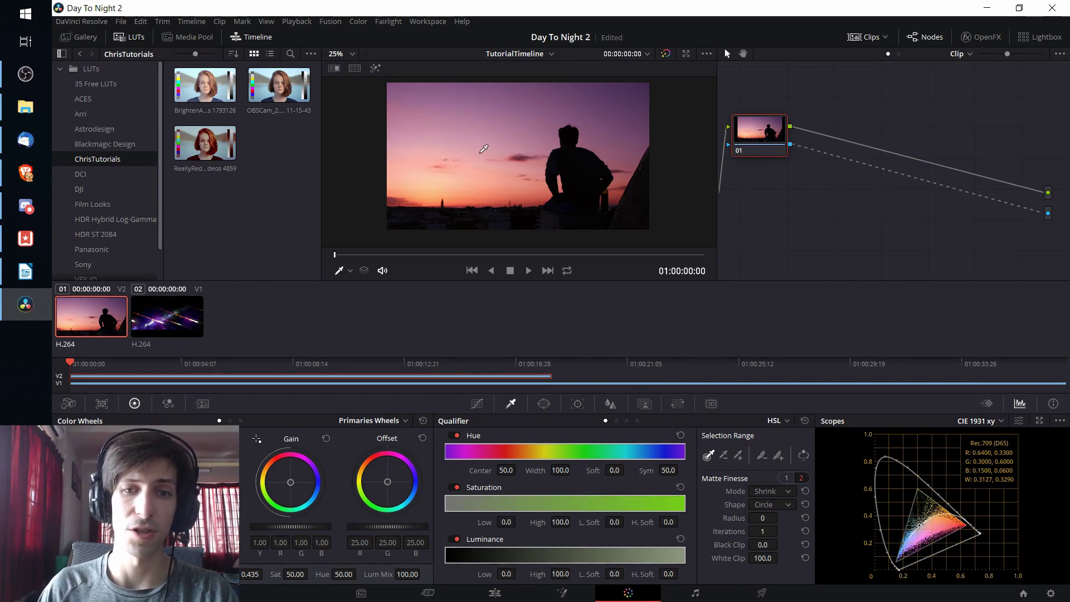
pyautogui.click(484, 148)
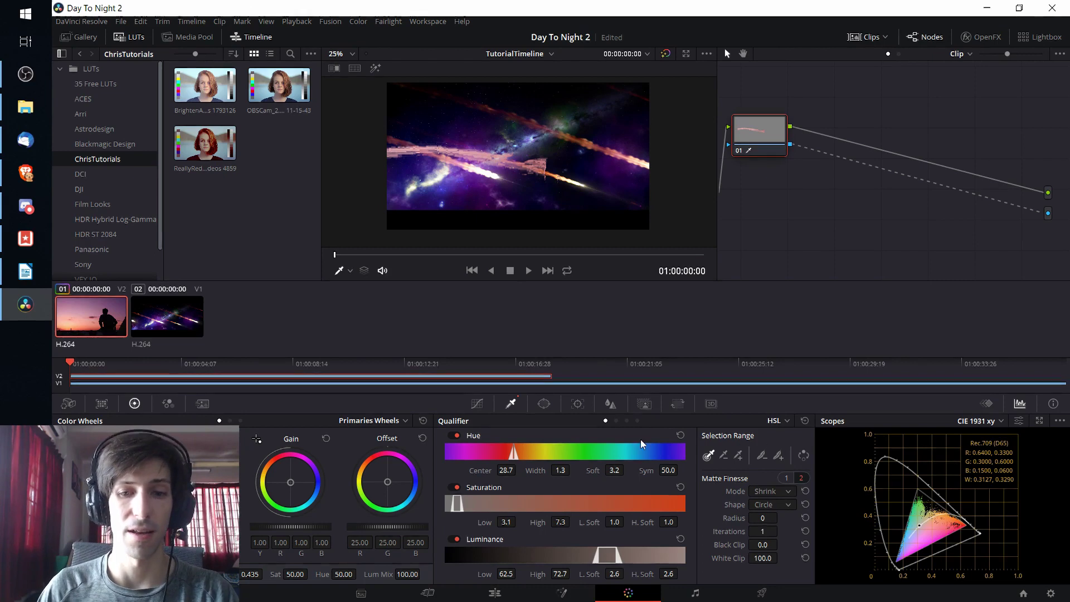
pyautogui.click(803, 455)
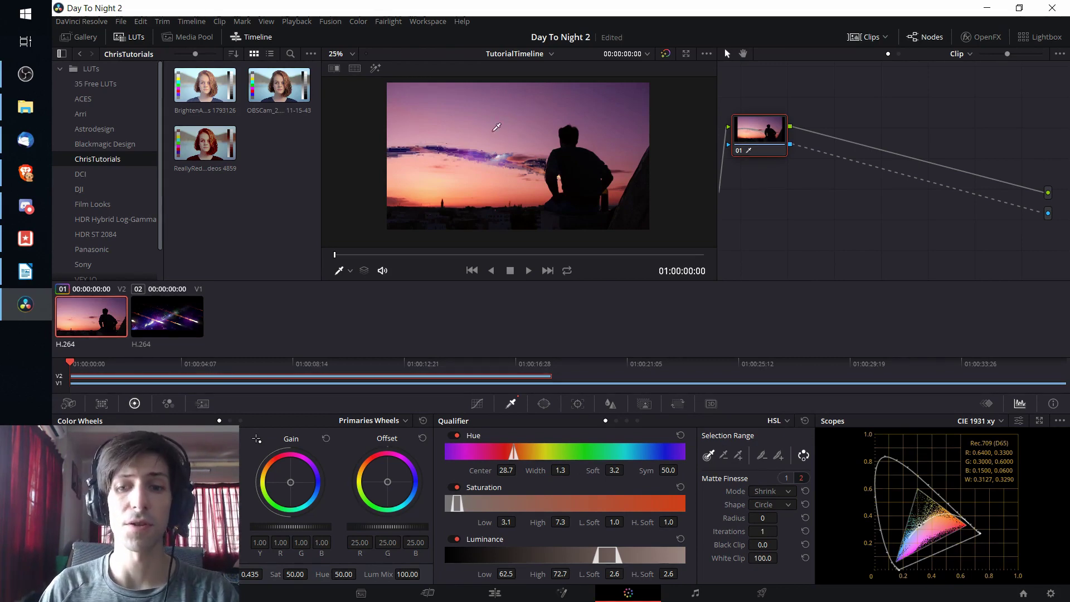
# Step: Extend the qualifier selection with added colour samples from the sunset sky just above and below the keyed band
pyautogui.click(738, 455)
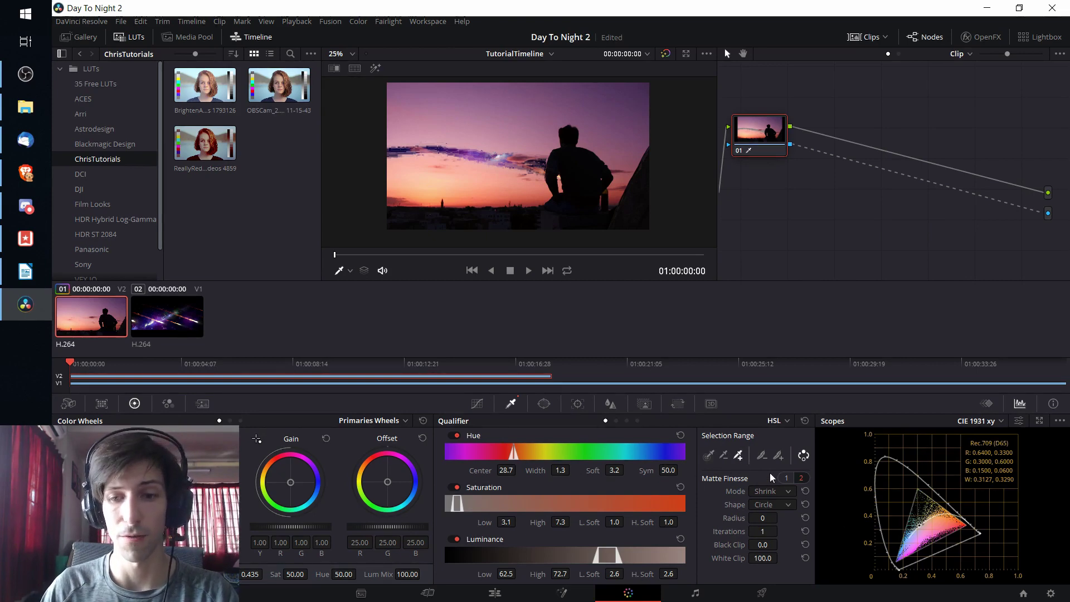
pyautogui.click(477, 137)
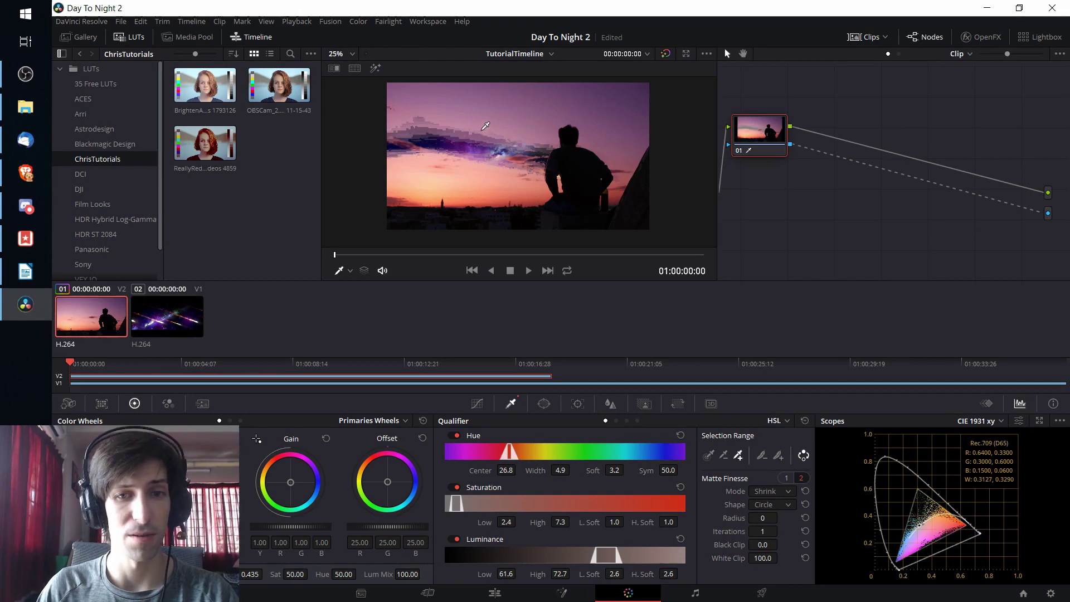
pyautogui.click(485, 127)
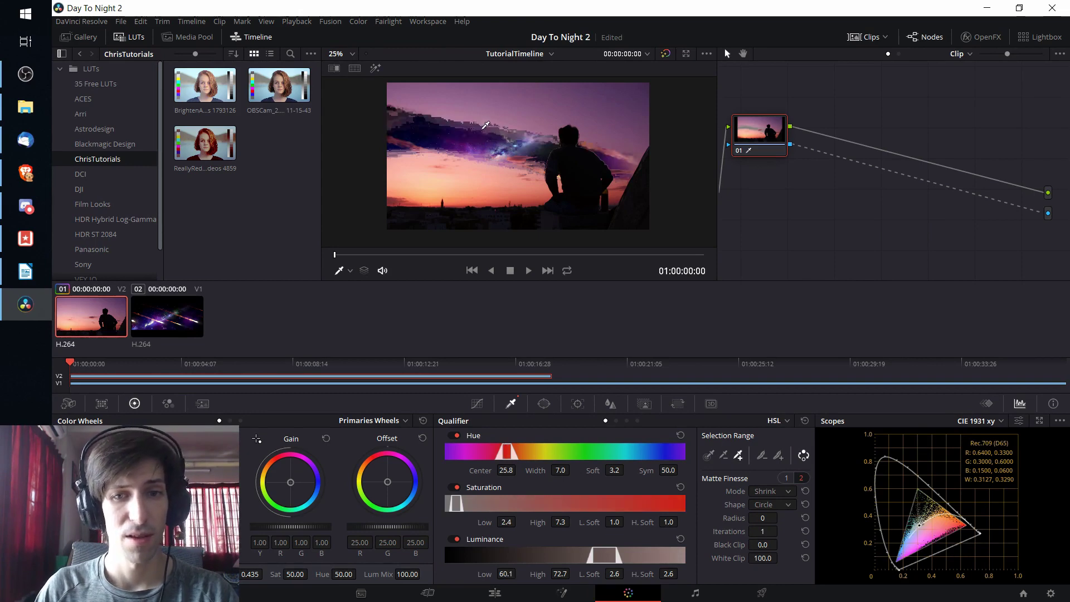
pyautogui.click(493, 161)
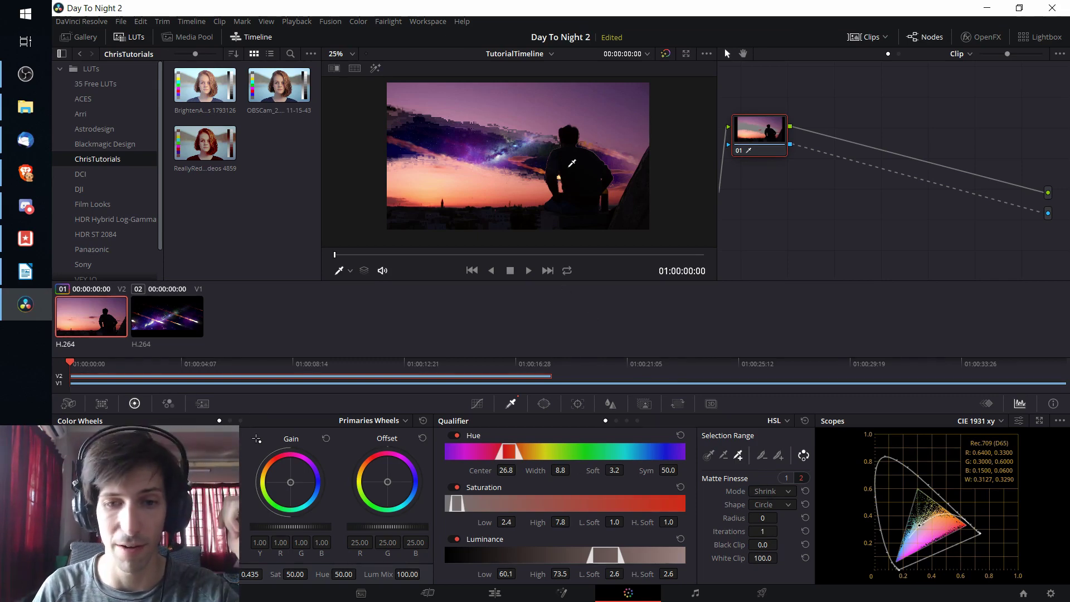
pyautogui.click(513, 118)
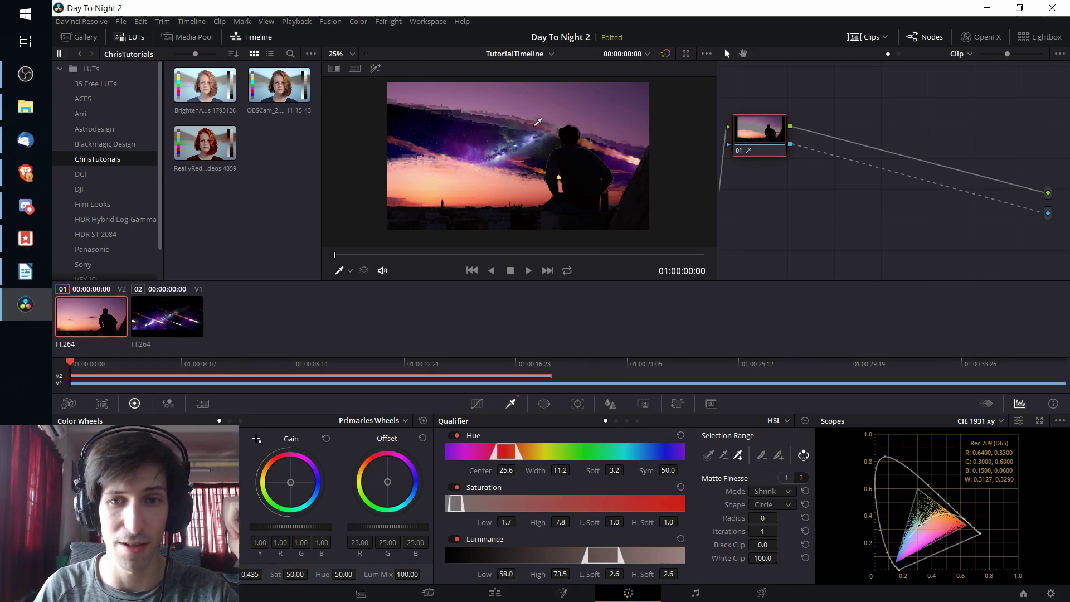
# Step: Add the purple tones of the upper sky above the man's head to the qualifier selection
pyautogui.click(538, 410)
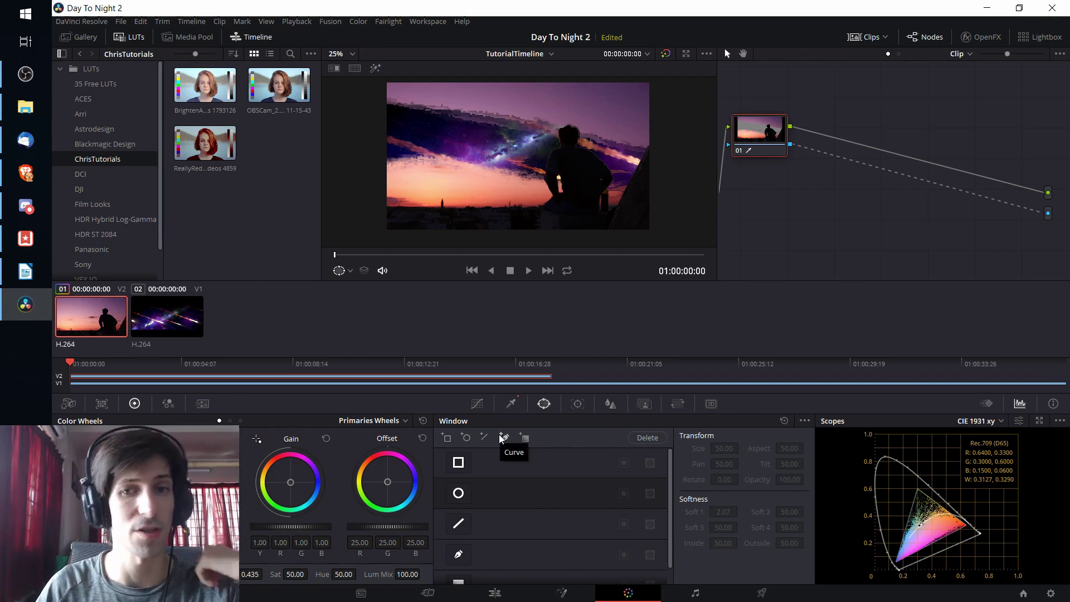
pyautogui.click(508, 403)
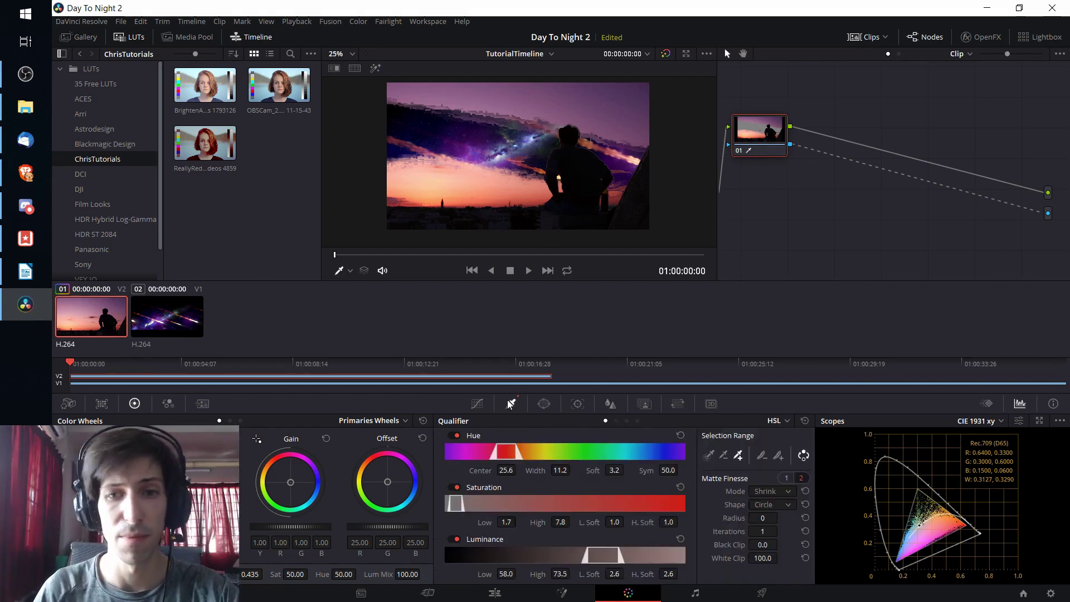
pyautogui.click(525, 105)
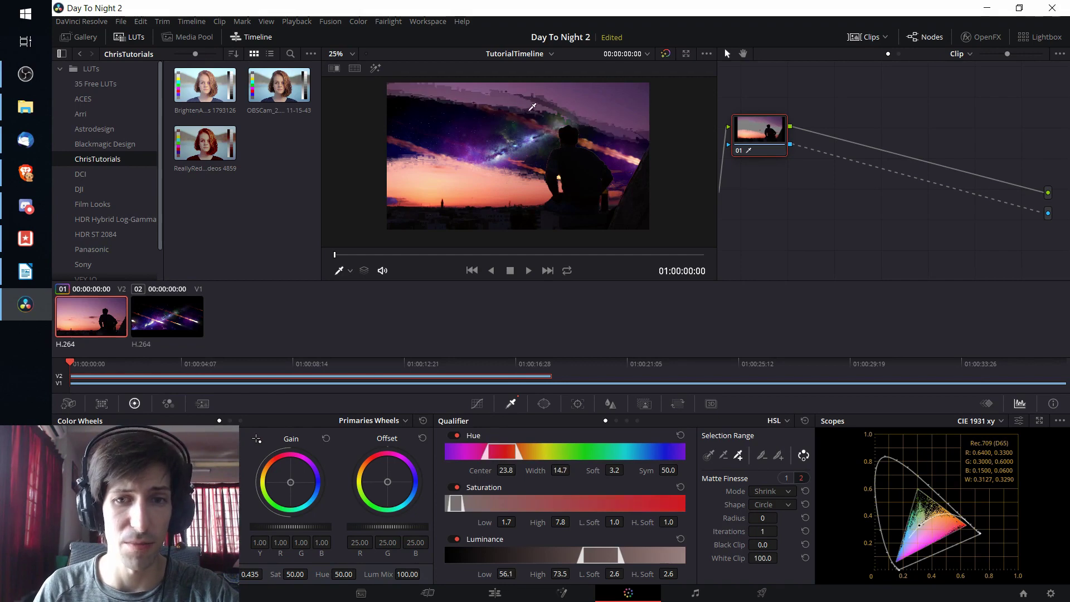
pyautogui.click(580, 104)
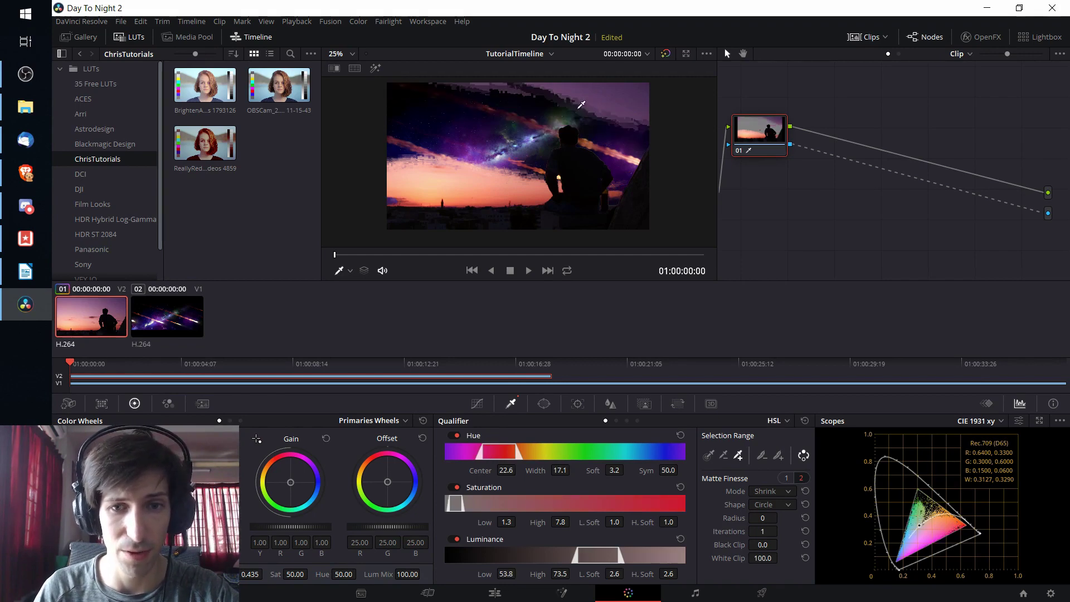
pyautogui.scroll(-1, 573, 204)
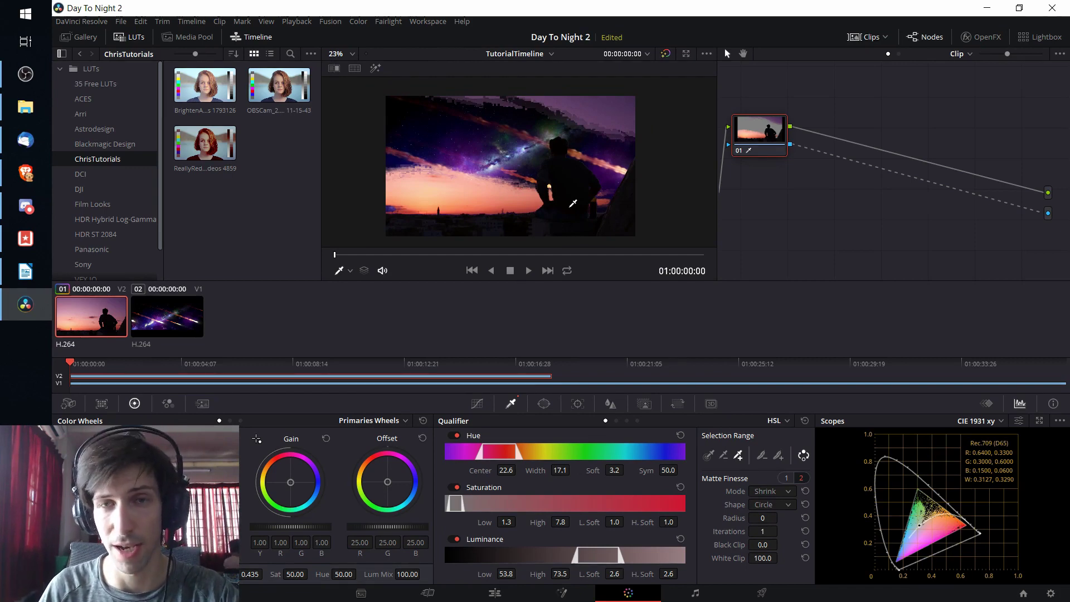
# Step: Add the remaining purple tones in the upper-right corner of the image to the qualifier selection
pyautogui.click(543, 402)
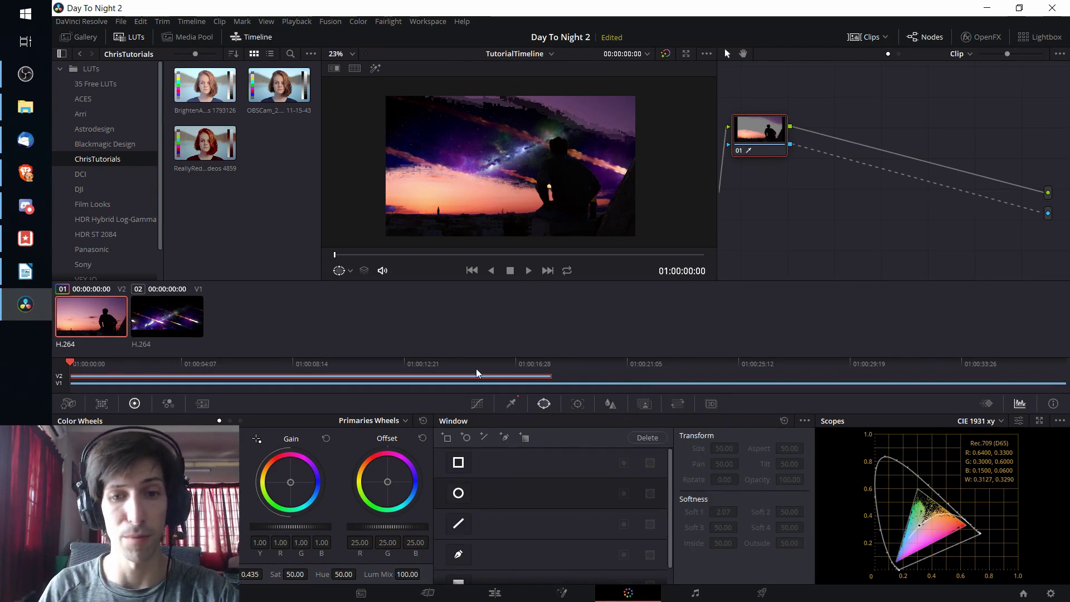
pyautogui.click(511, 403)
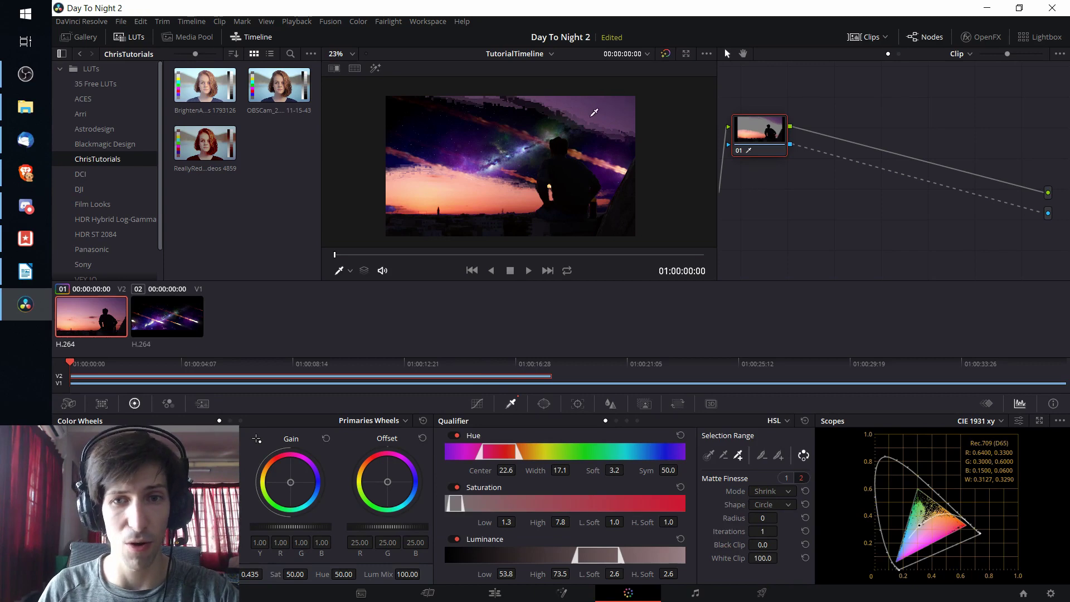
pyautogui.click(594, 113)
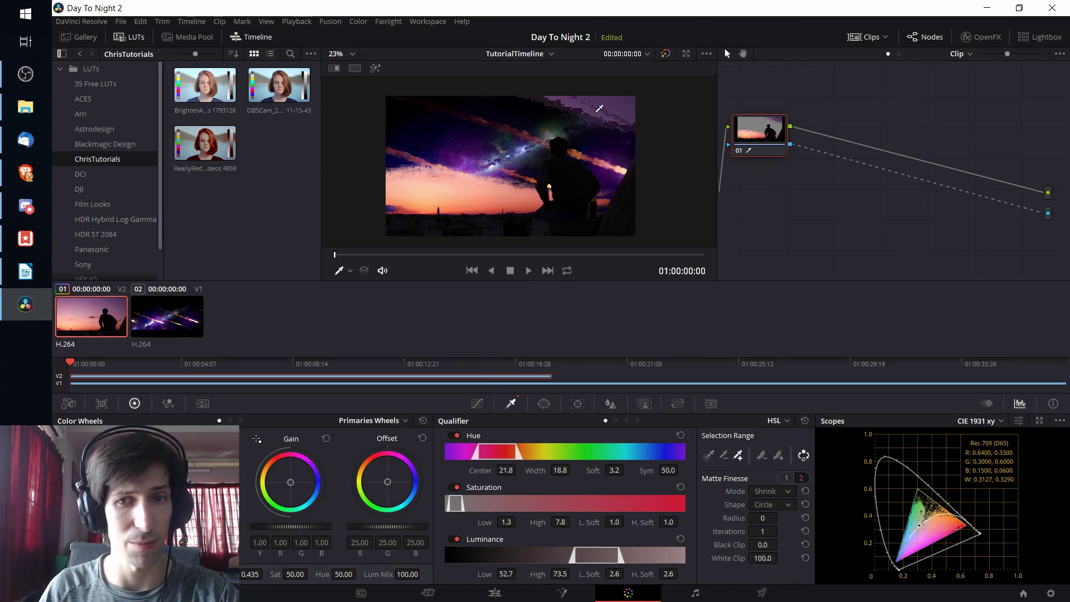
pyautogui.click(598, 110)
pyautogui.scroll(2, 599, 112)
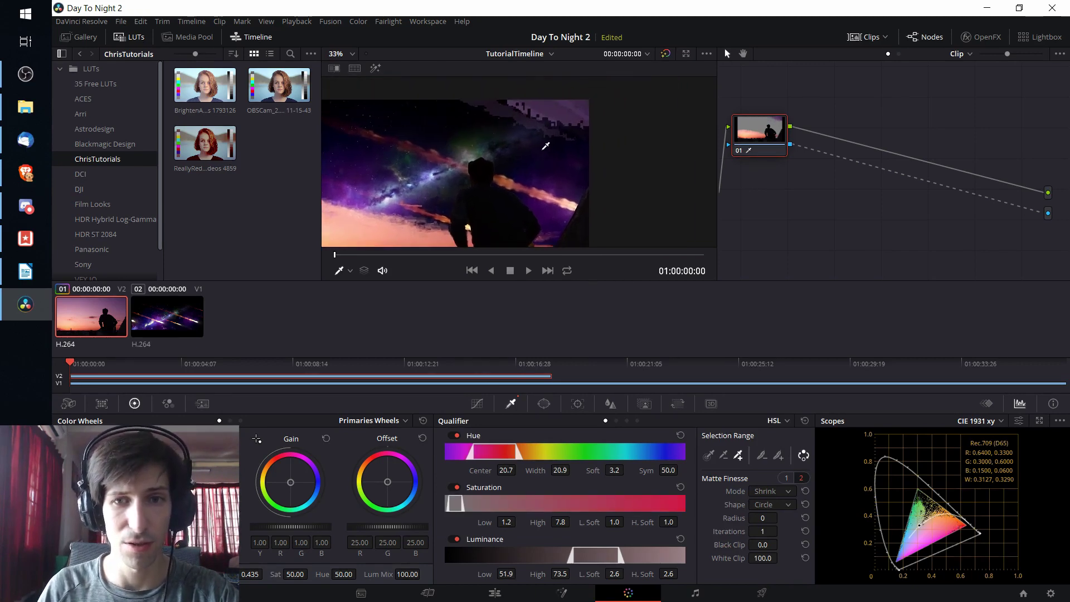
pyautogui.click(553, 116)
pyautogui.scroll(-1, 603, 161)
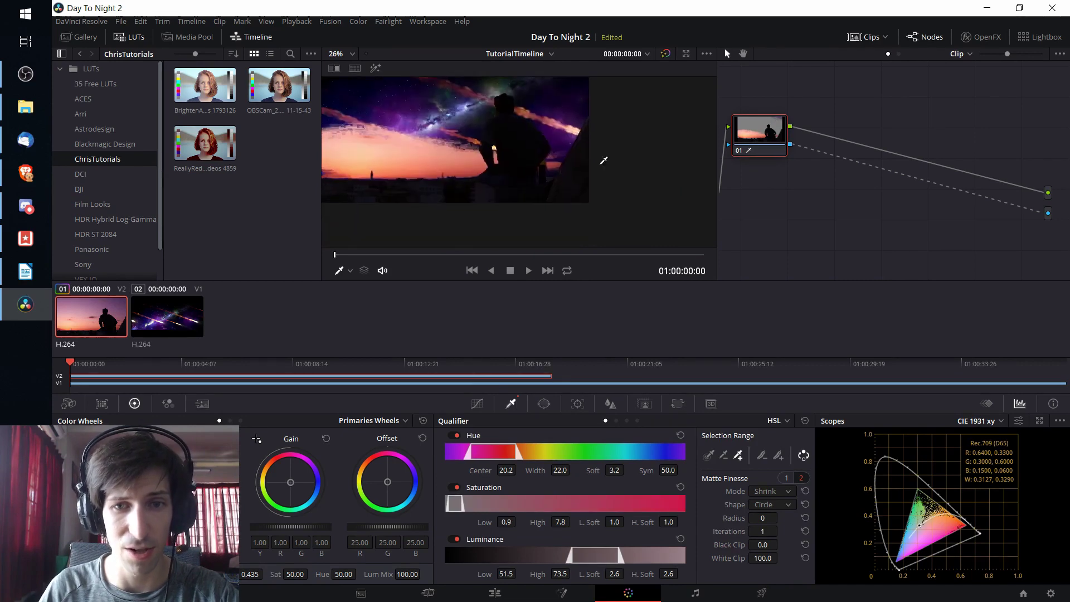
# Step: Enable a curve power window on node 01
pyautogui.moveTo(548, 142); pyautogui.dragTo(589, 120)
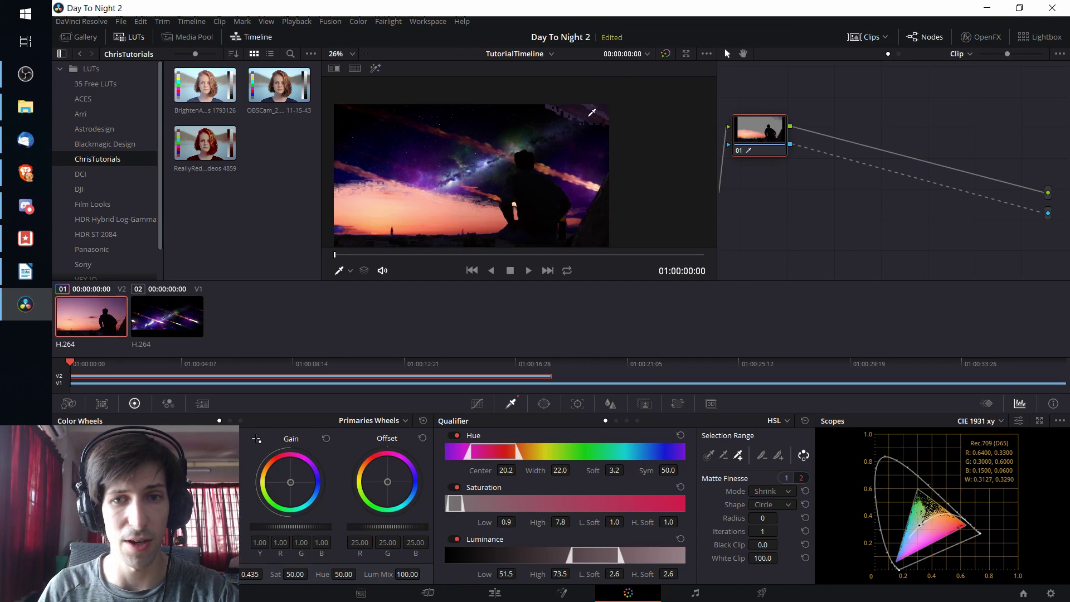
pyautogui.moveTo(618, 103); pyautogui.dragTo(627, 88)
pyautogui.moveTo(467, 209); pyautogui.dragTo(495, 162)
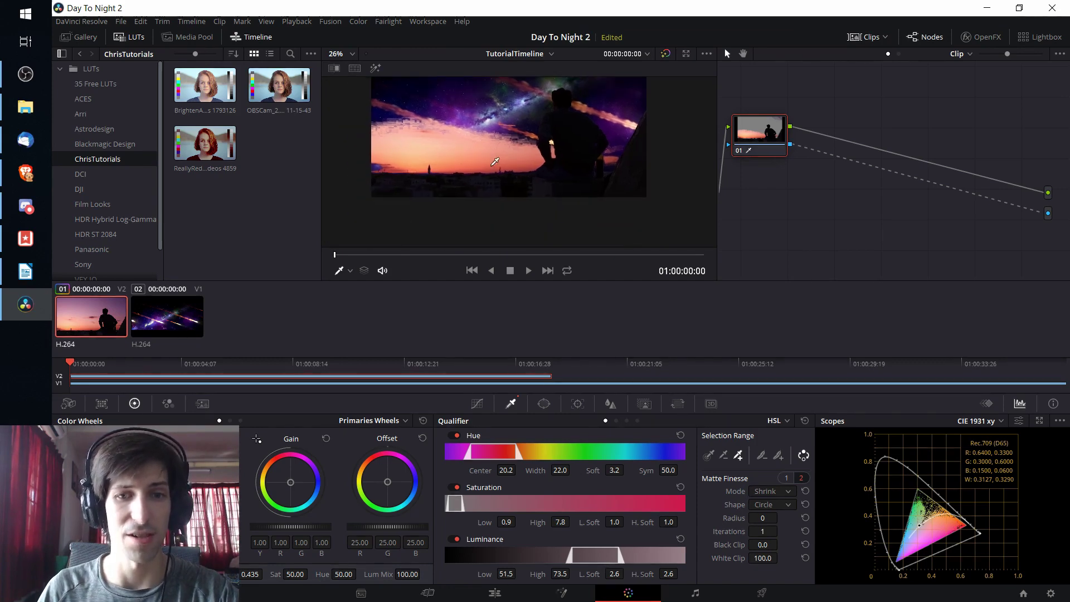
pyautogui.moveTo(625, 192); pyautogui.dragTo(605, 259)
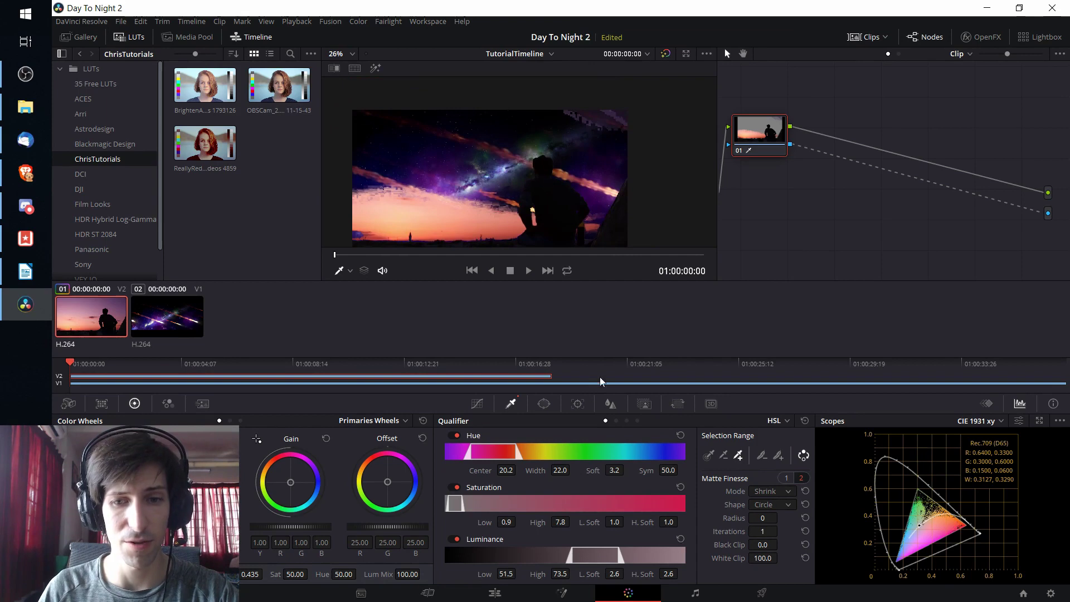
pyautogui.click(545, 404)
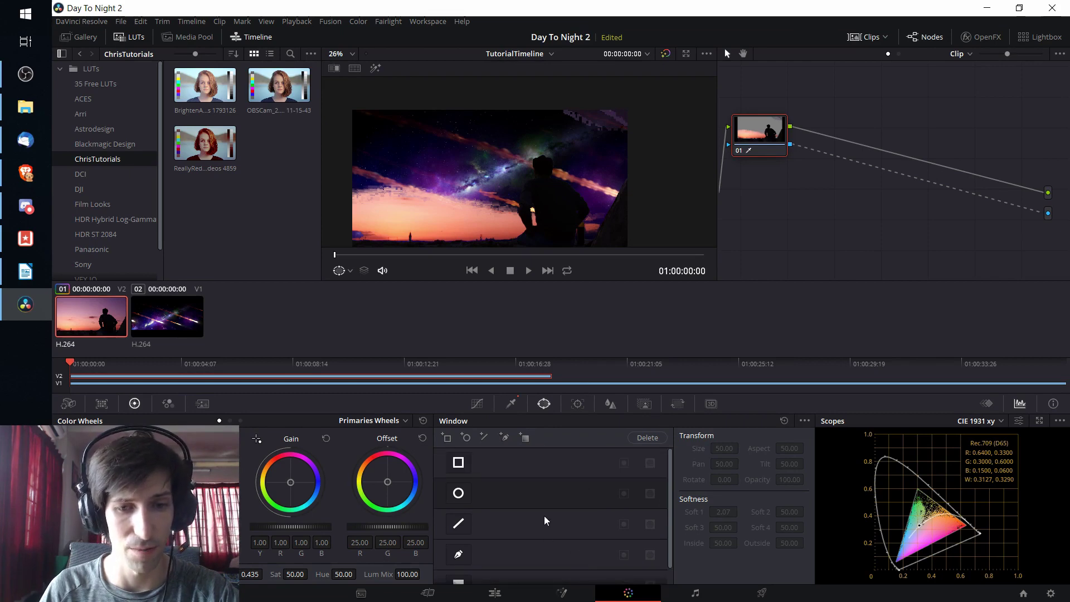
pyautogui.scroll(-1, 480, 547)
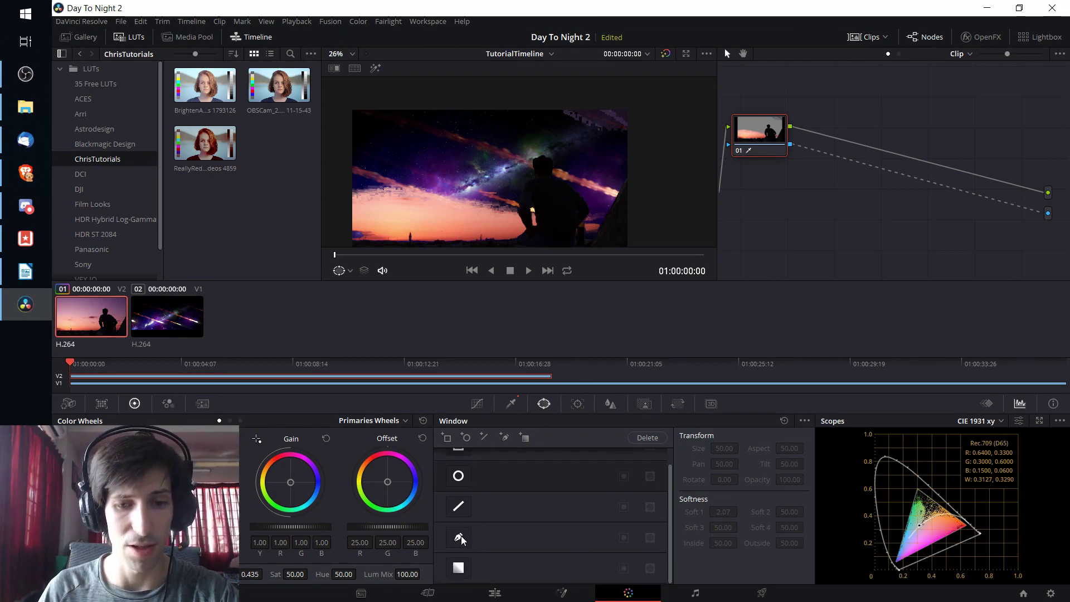
pyautogui.click(459, 537)
# Step: Draw a closed five-point curve around the leftover sky patch in the image's upper-right corner and invert the window
pyautogui.scroll(1, 640, 138)
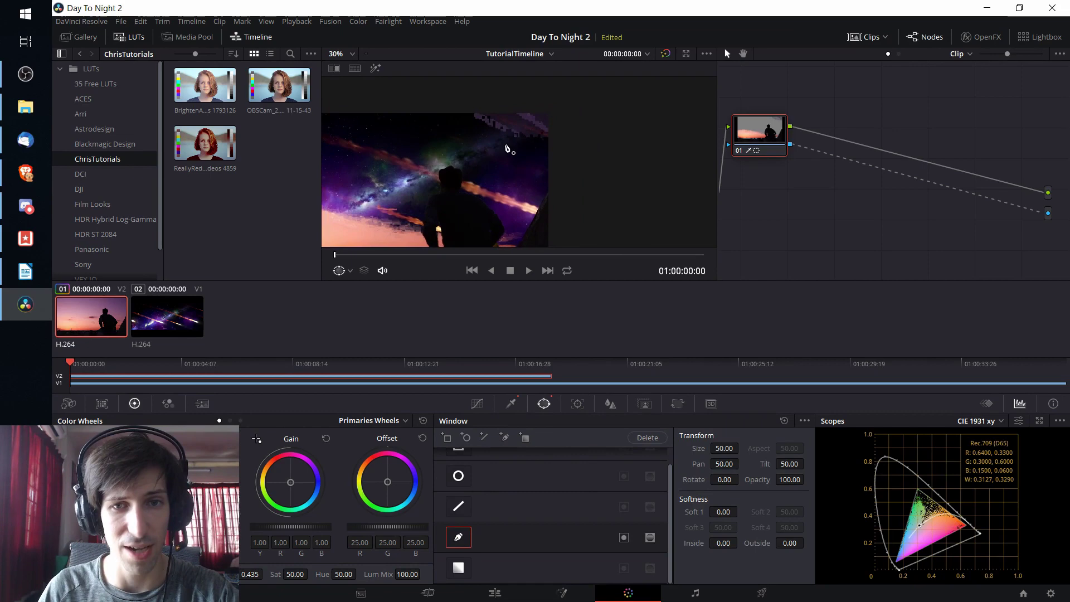
pyautogui.scroll(2, 508, 148)
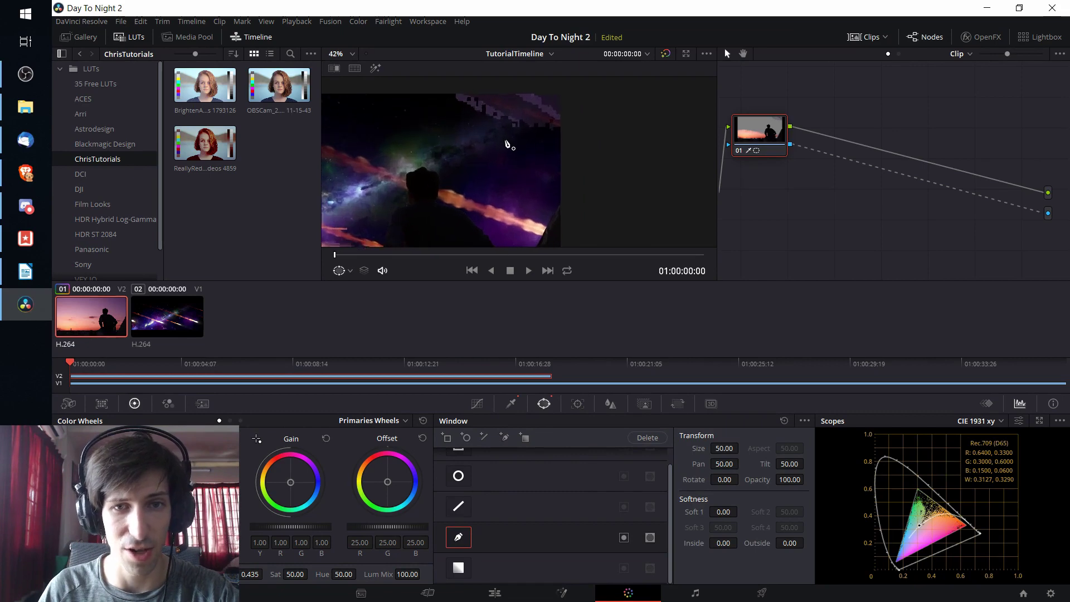
pyautogui.click(441, 95)
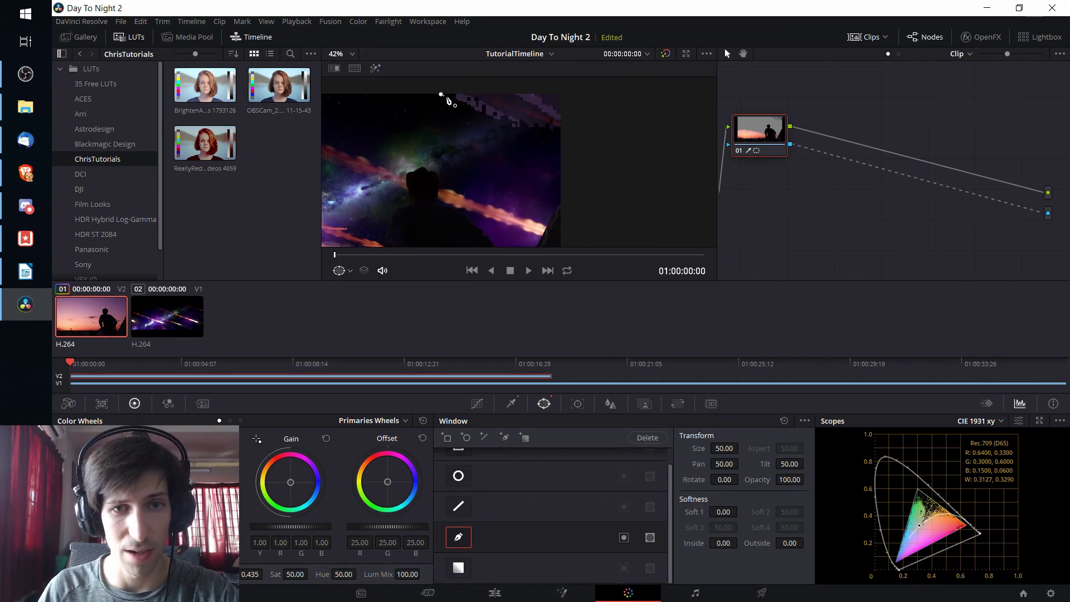
pyautogui.click(518, 136)
pyautogui.click(571, 134)
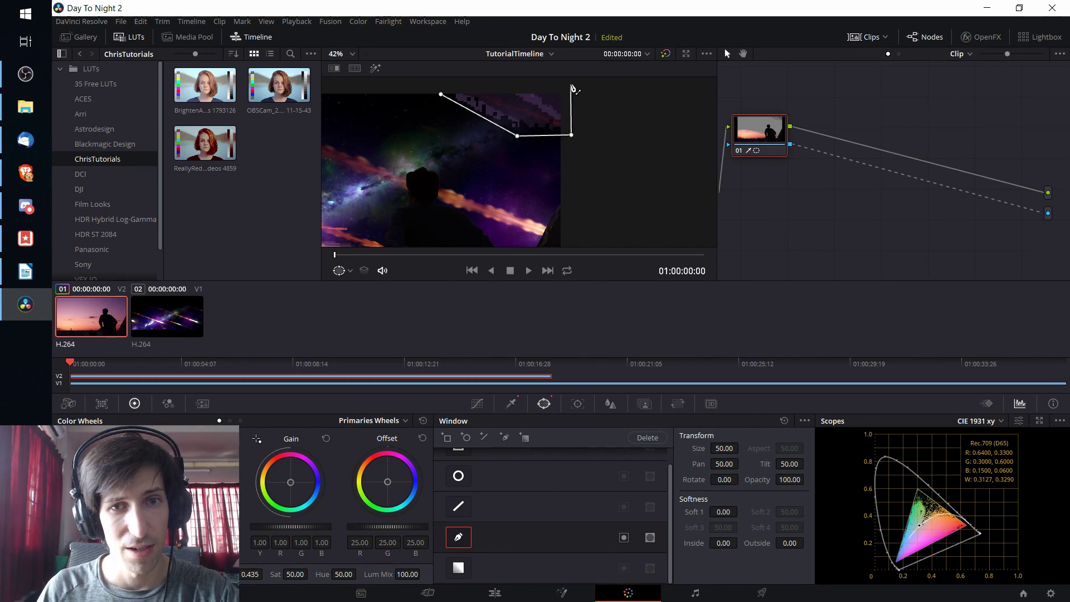
pyautogui.click(571, 84)
pyautogui.click(437, 83)
pyautogui.click(441, 96)
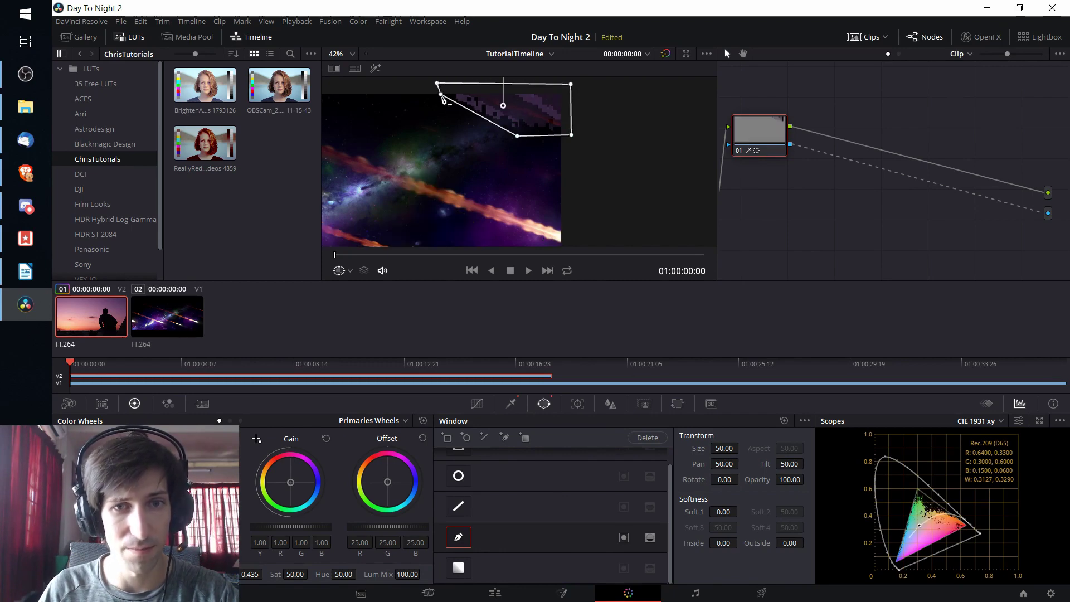
pyautogui.click(624, 541)
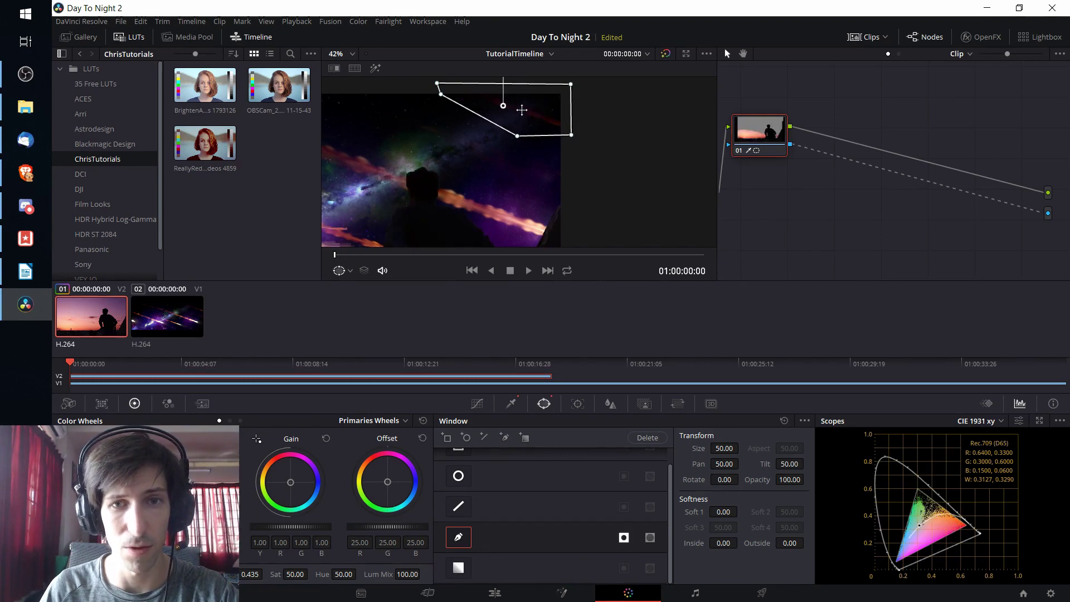
# Step: Add the orange sunset glow in the lower part of the sky to the qualifier selection
pyautogui.scroll(-4, 522, 110)
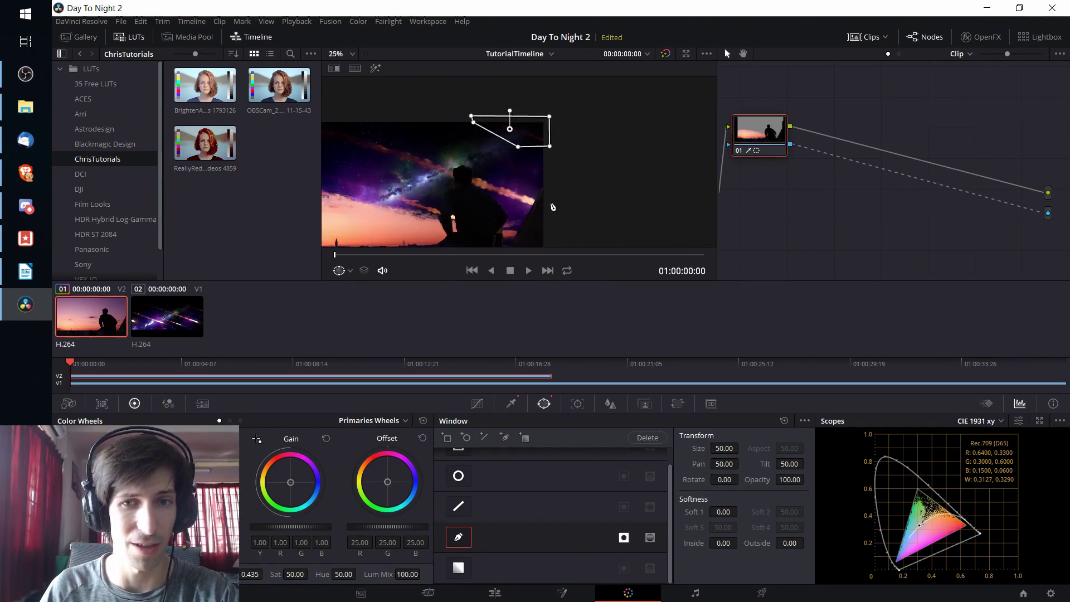
pyautogui.moveTo(552, 207); pyautogui.dragTo(628, 210)
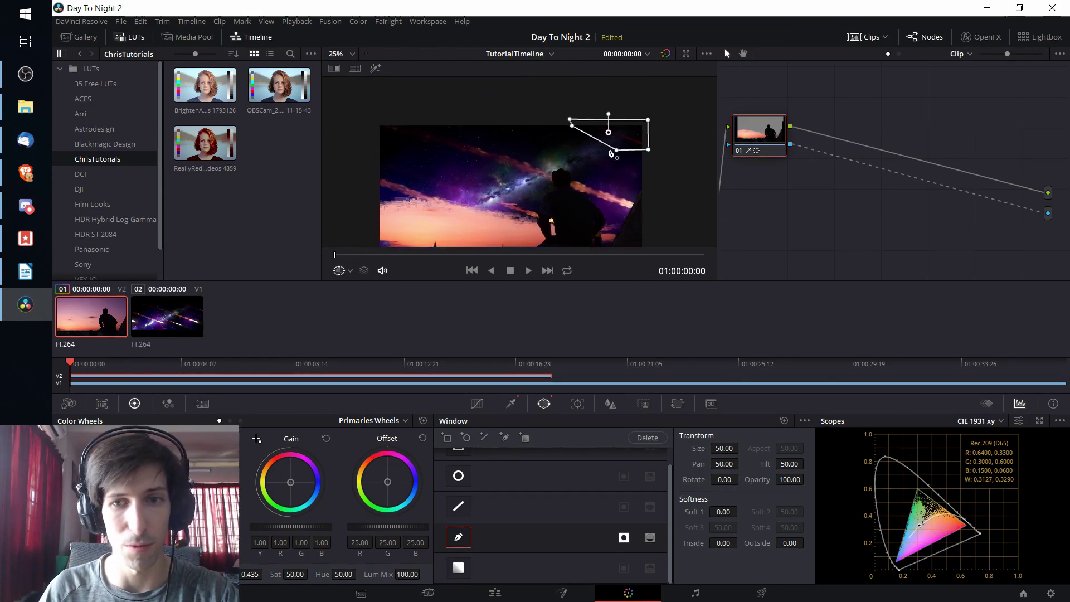
pyautogui.moveTo(591, 149); pyautogui.dragTo(585, 117)
pyautogui.click(511, 403)
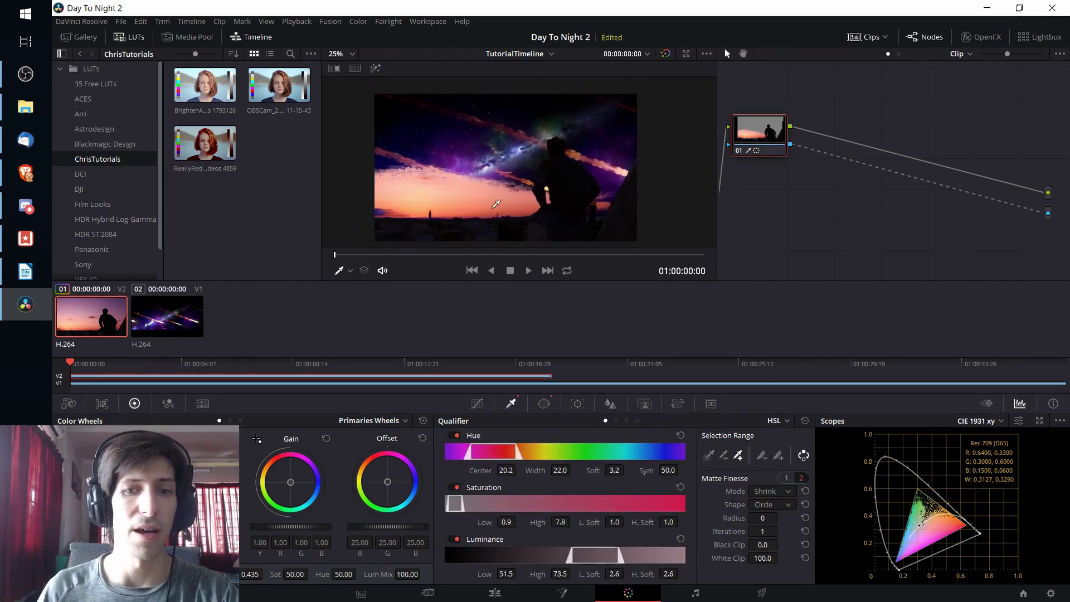
pyautogui.click(451, 195)
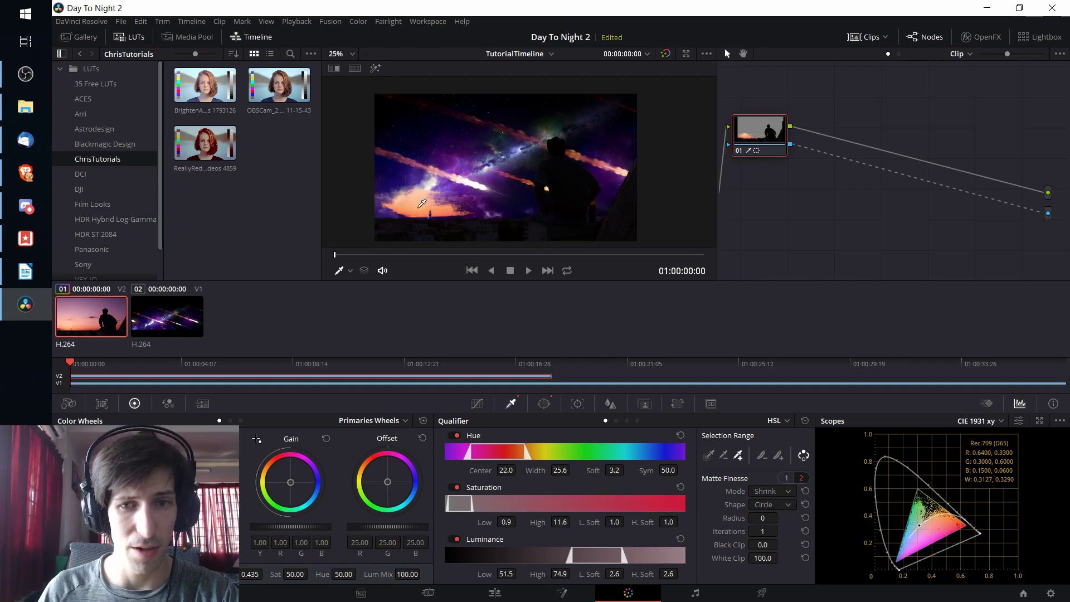
pyautogui.click(423, 201)
# Step: Add the small leftover orange patches just above the city skyline to the qualifier selection and inspect the result up close
pyautogui.scroll(1, 427, 207)
pyautogui.scroll(1, 426, 208)
pyautogui.moveTo(425, 208); pyautogui.dragTo(571, 152)
pyautogui.click(530, 162)
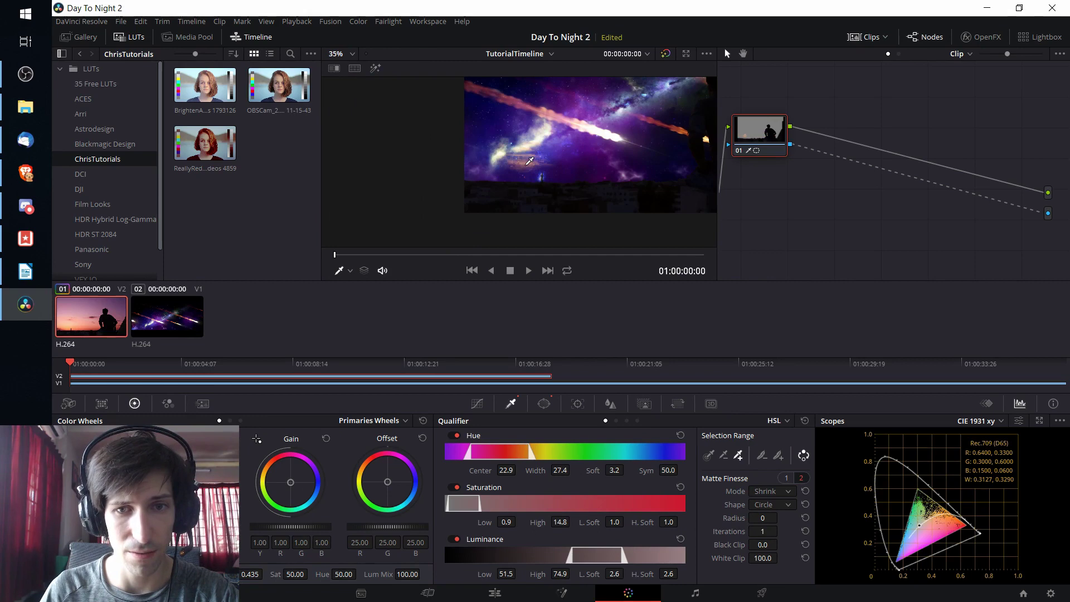
pyautogui.scroll(-2, 607, 164)
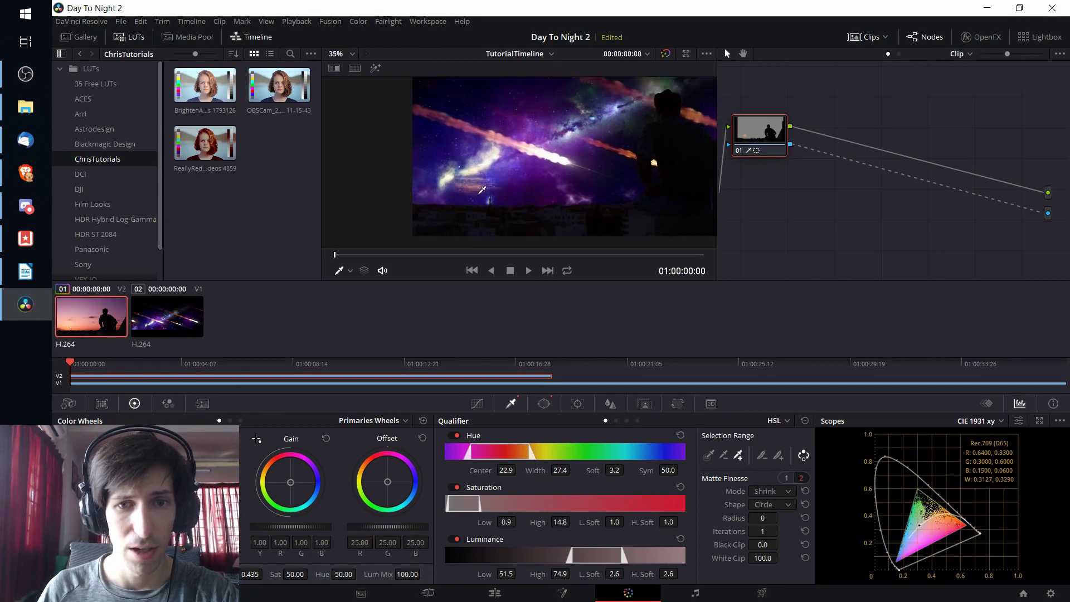
pyautogui.click(506, 196)
pyautogui.scroll(6, 506, 195)
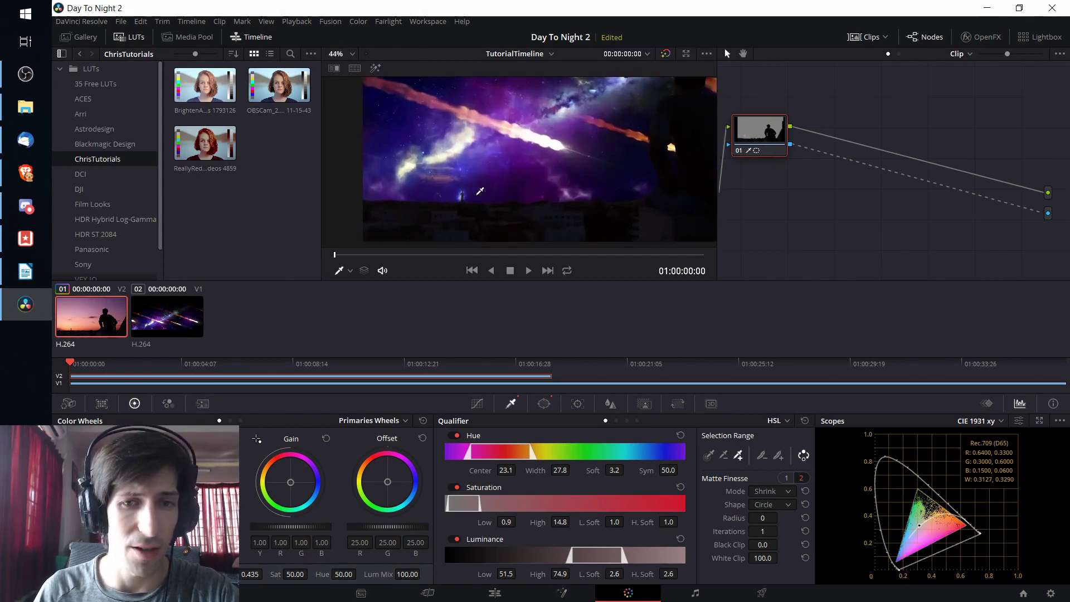
pyautogui.scroll(4, 463, 192)
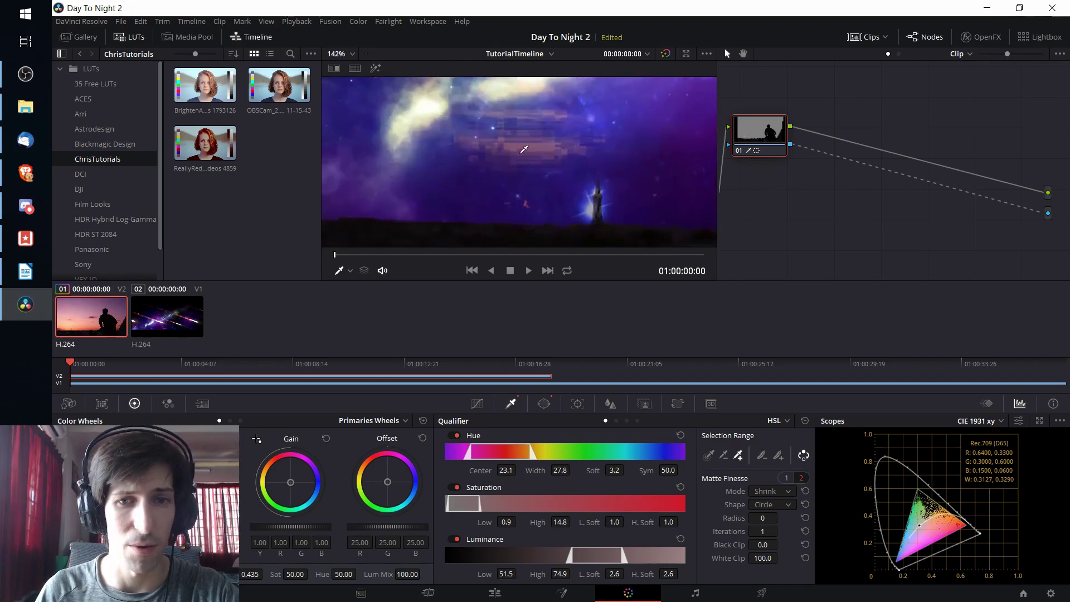
pyautogui.scroll(-2, 522, 151)
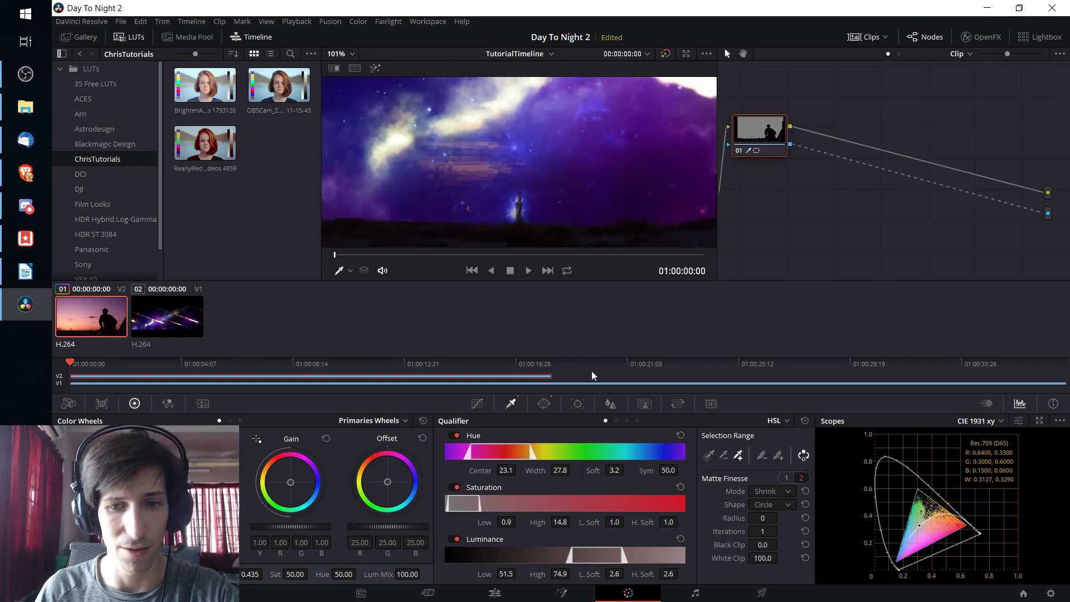
# Step: Add a second curve window, draw a closed seven-point curve around the leftover orange patch above the city skyline, and invert the window
pyautogui.click(544, 403)
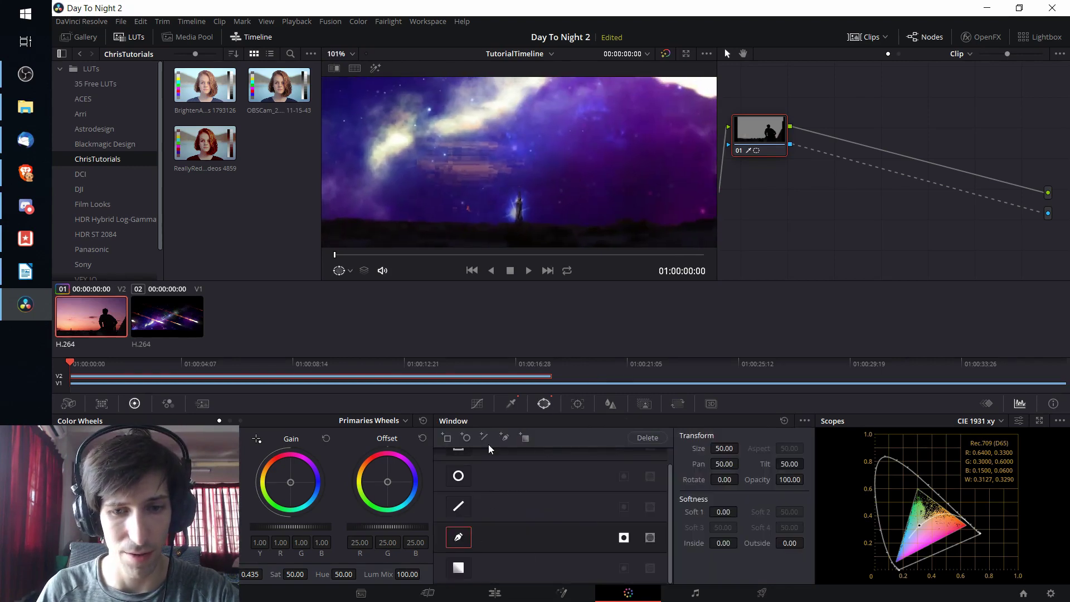
pyautogui.click(505, 437)
pyautogui.click(404, 130)
pyautogui.click(543, 127)
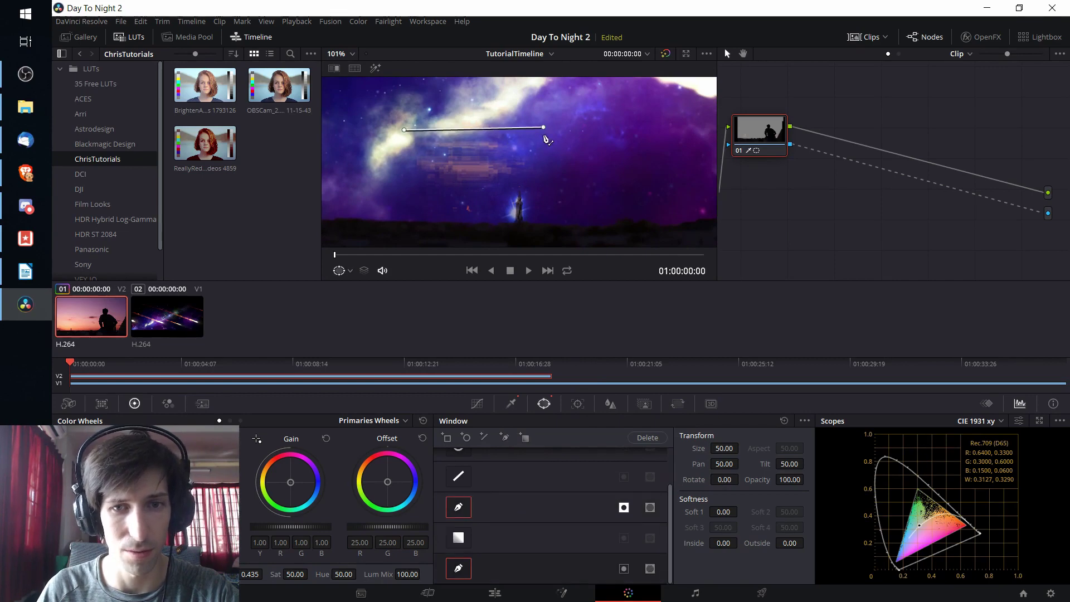
pyautogui.click(524, 180)
pyautogui.click(503, 192)
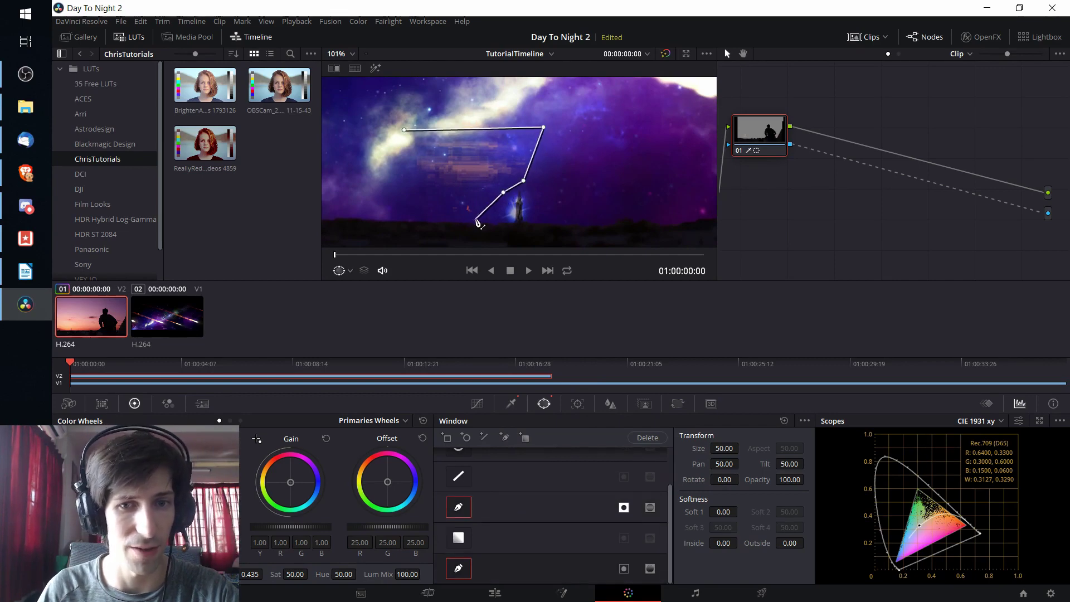
pyautogui.click(476, 218)
pyautogui.click(437, 214)
pyautogui.click(383, 156)
pyautogui.click(404, 130)
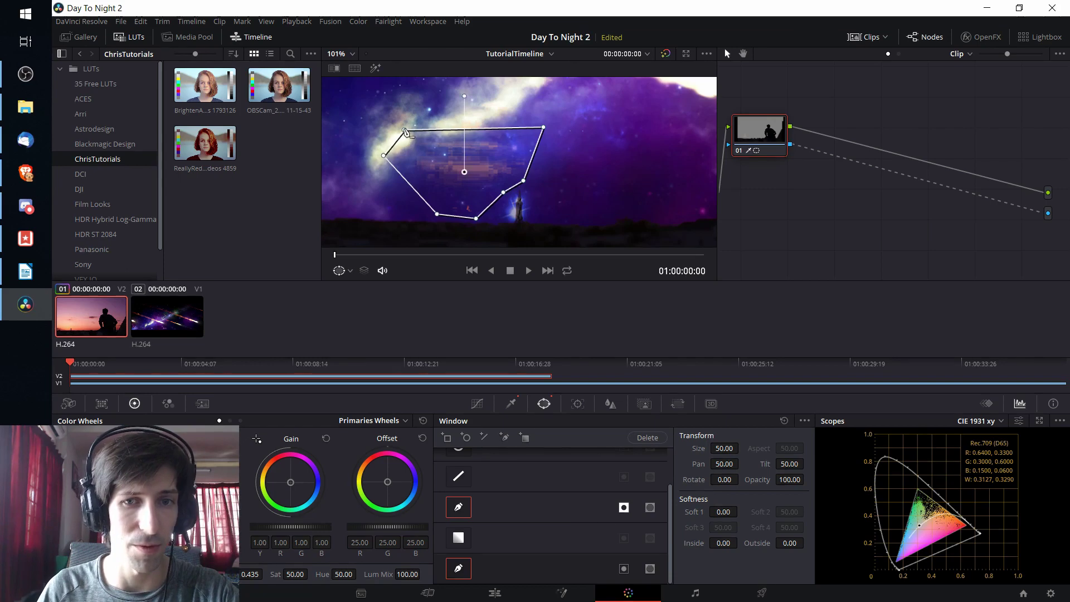
pyautogui.scroll(-2, 546, 190)
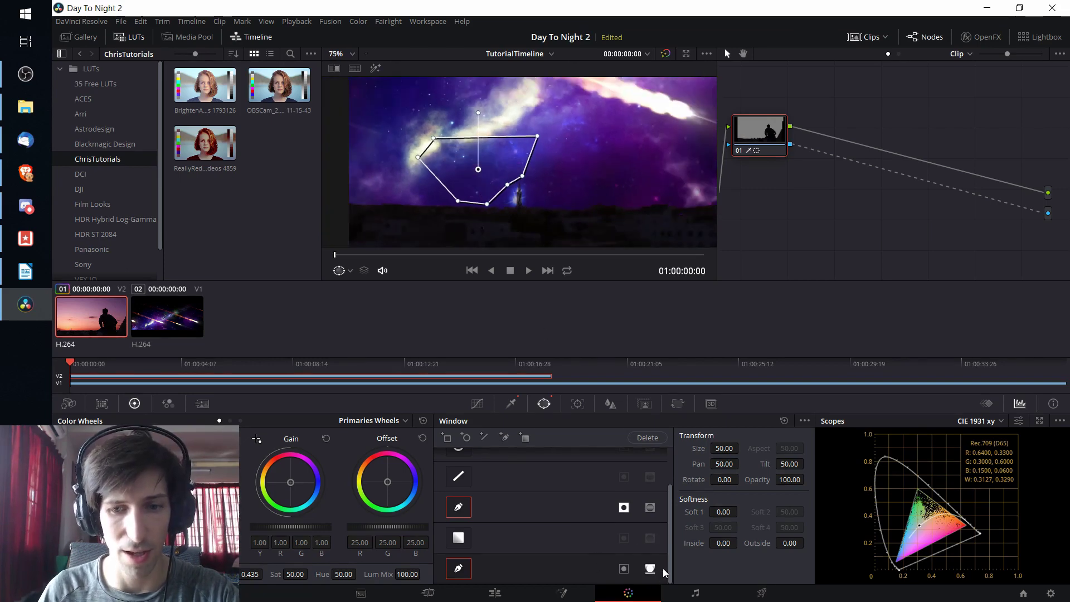
pyautogui.scroll(-4, 705, 167)
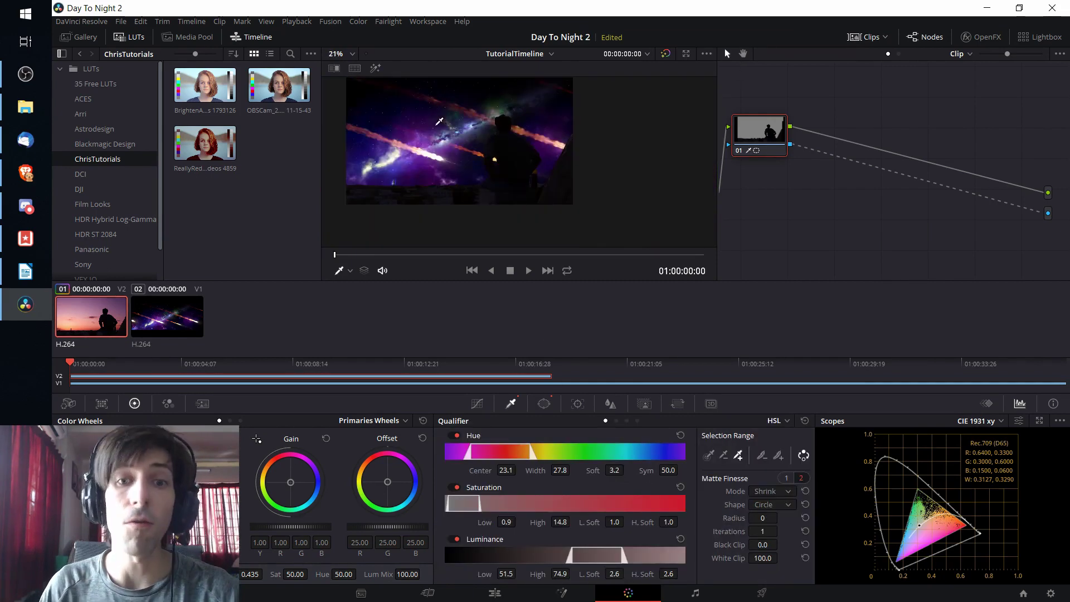
# Step: Examine the silhouetted man, his elbow and the rock beside him for leftover sunset sky
pyautogui.moveTo(494, 152); pyautogui.dragTo(523, 169)
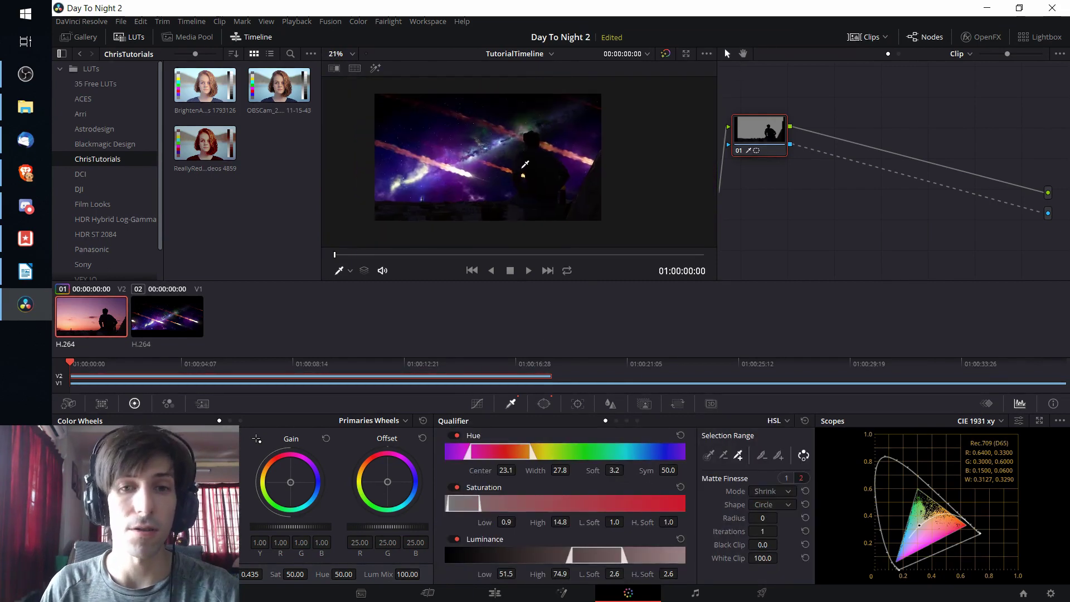
pyautogui.scroll(6, 591, 209)
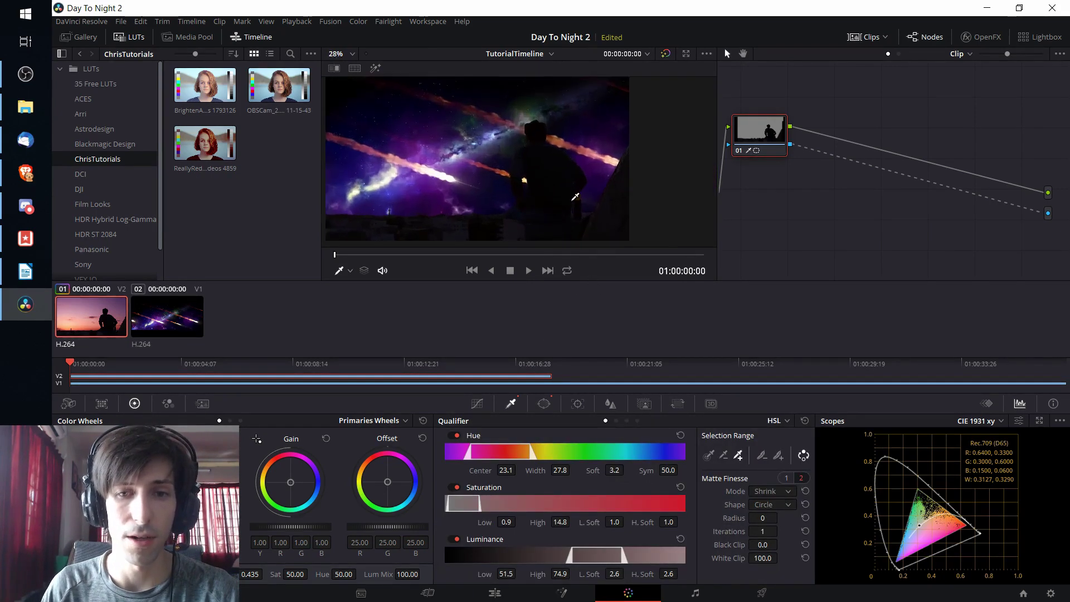
pyautogui.scroll(4, 517, 177)
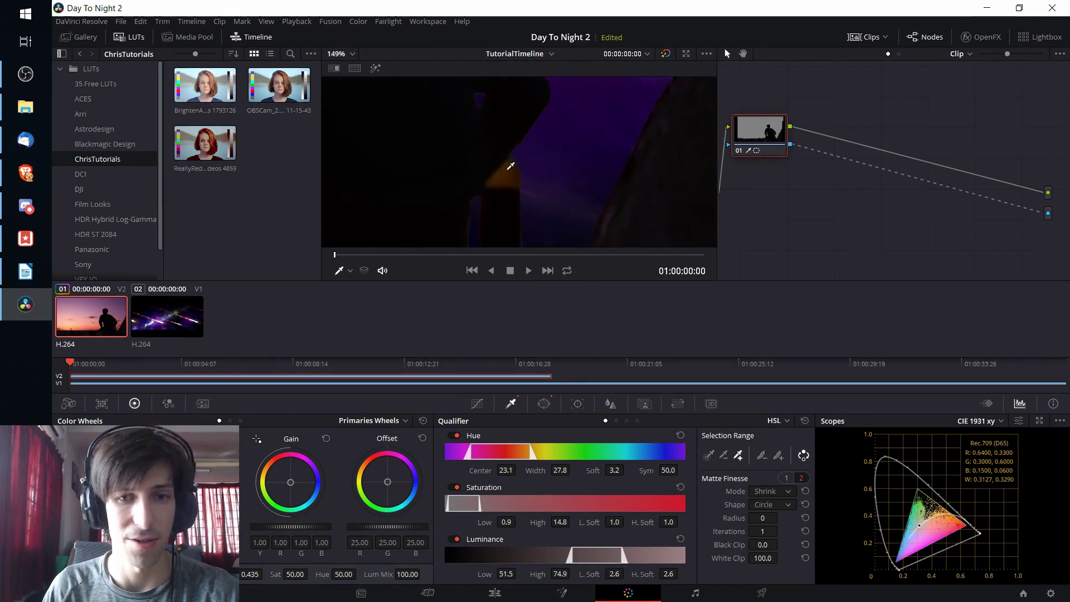
pyautogui.scroll(-4, 505, 165)
pyautogui.moveTo(464, 149); pyautogui.dragTo(498, 181)
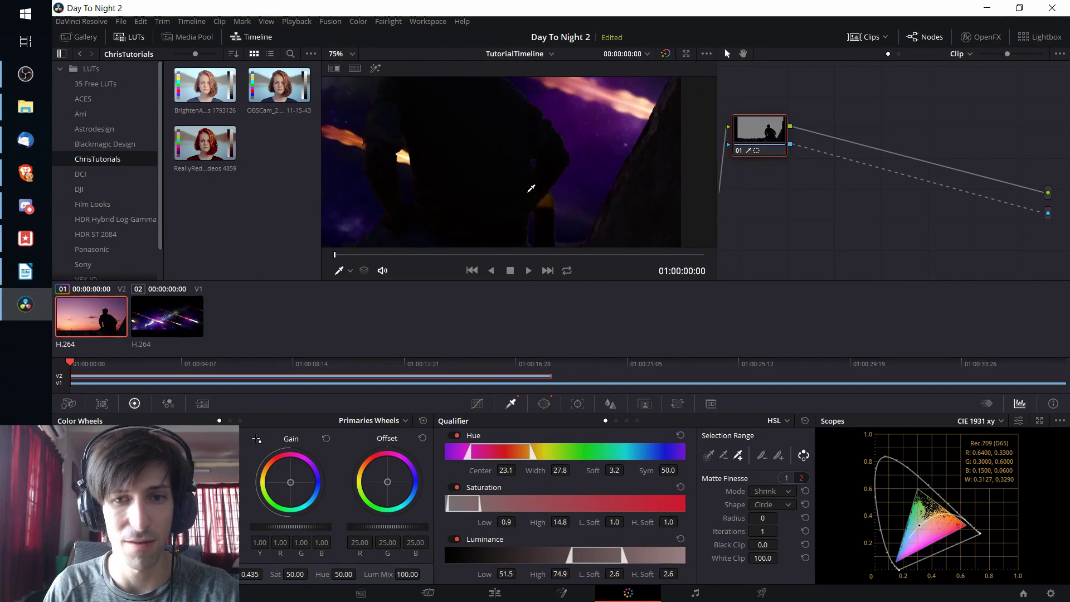
pyautogui.scroll(-1, 556, 204)
pyautogui.moveTo(543, 119); pyautogui.dragTo(519, 171)
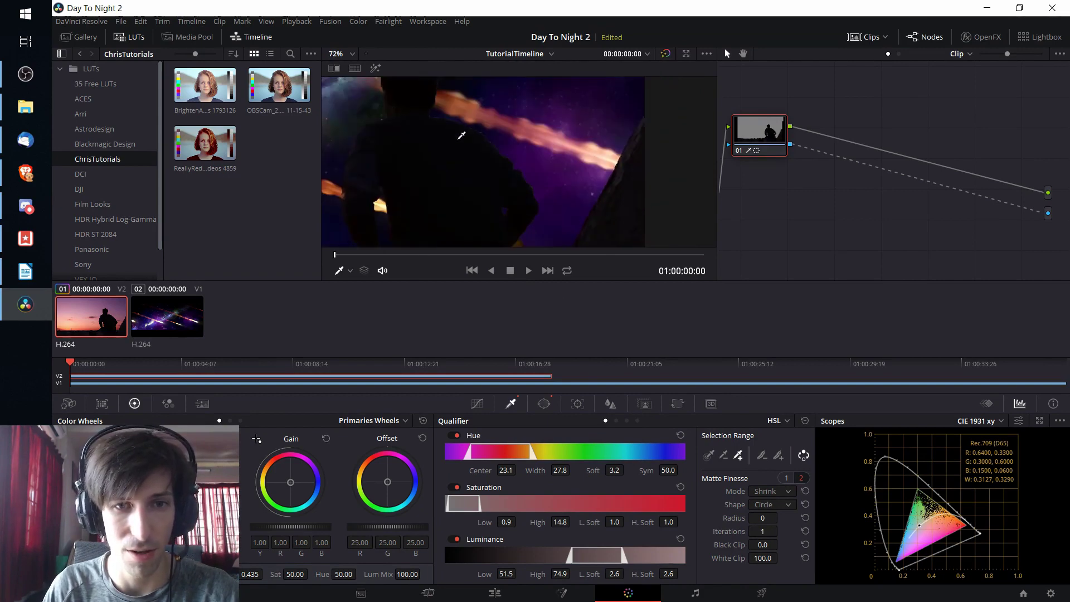
pyautogui.moveTo(427, 121); pyautogui.dragTo(481, 136)
pyautogui.moveTo(500, 170); pyautogui.dragTo(459, 135)
pyautogui.moveTo(490, 209); pyautogui.dragTo(471, 164)
pyautogui.scroll(-1, 474, 169)
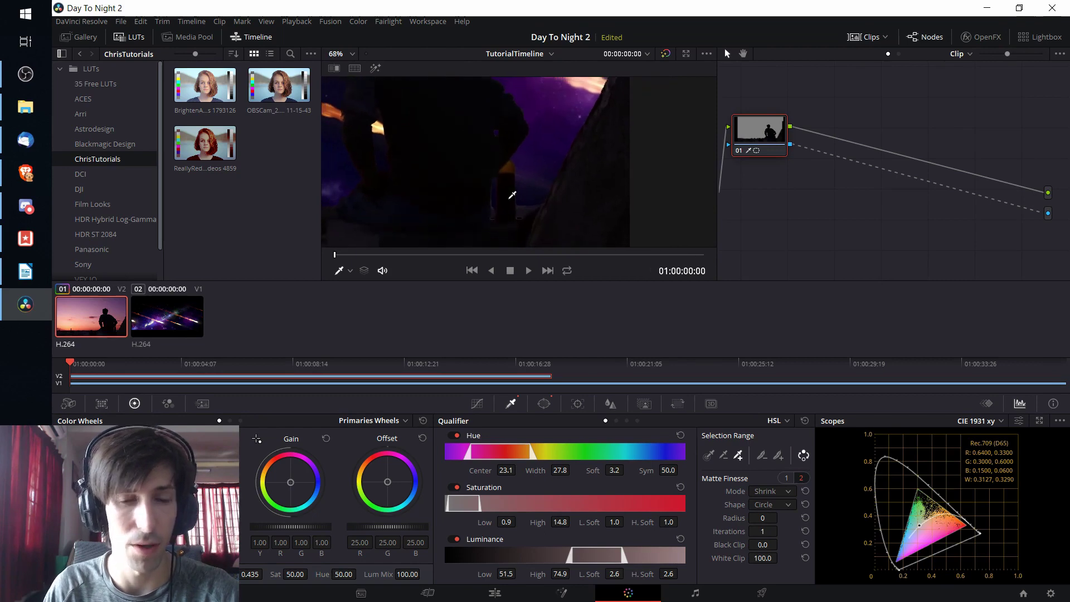
pyautogui.scroll(4, 538, 158)
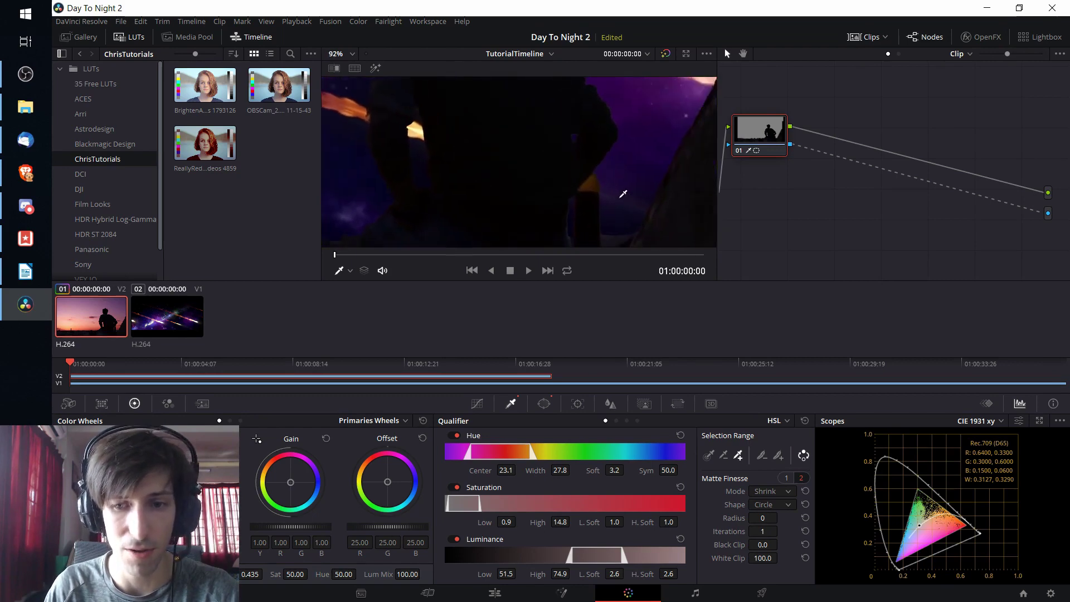
pyautogui.scroll(2, 602, 184)
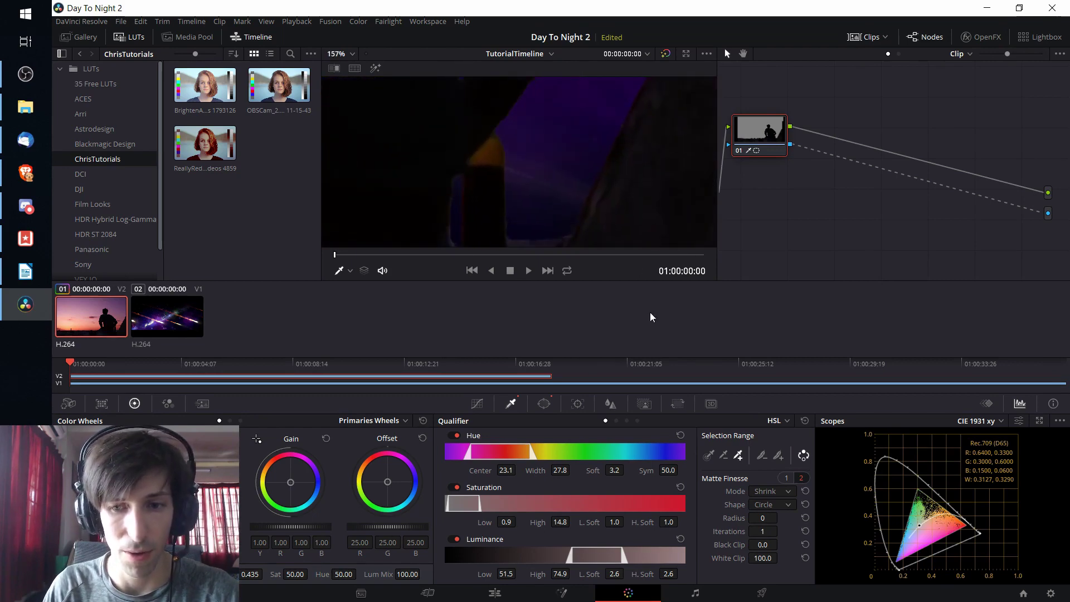
pyautogui.click(497, 150)
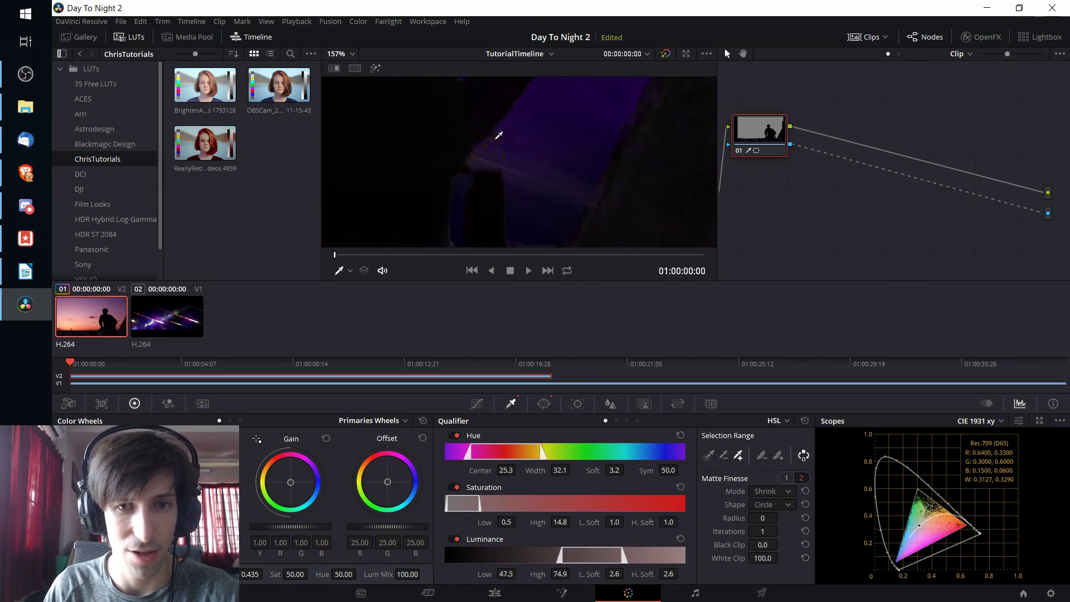
pyautogui.click(501, 142)
pyautogui.hotkey('ctrl', 'z')
pyautogui.hotkey('ctrl', 'z')
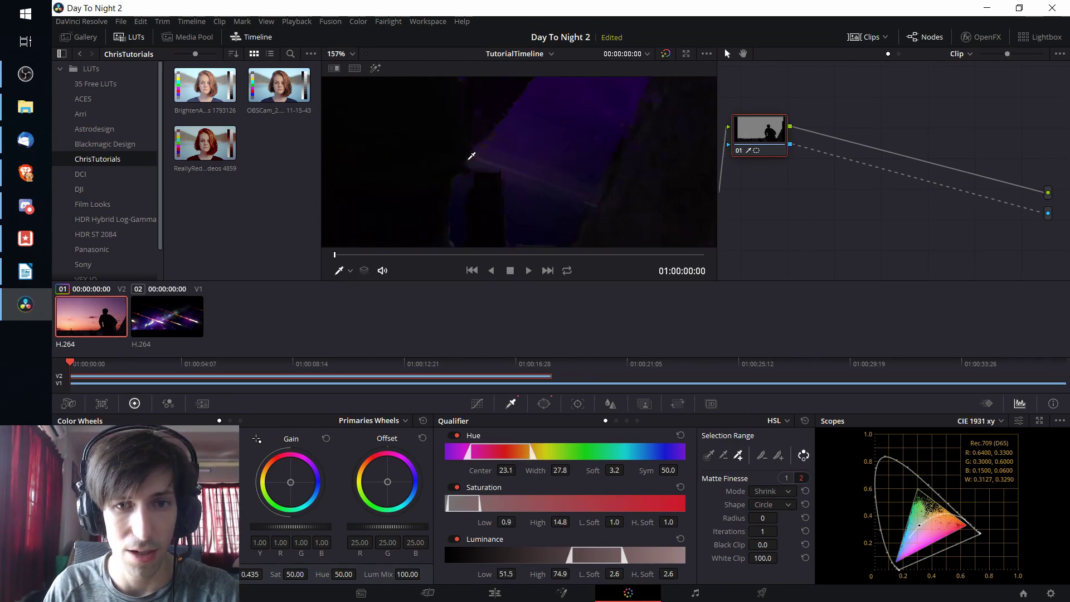
# Step: Add the orange patch below the man's elbow to the qualifier selection and inspect the edges between him and the rock
pyautogui.click(480, 157)
pyautogui.click(492, 145)
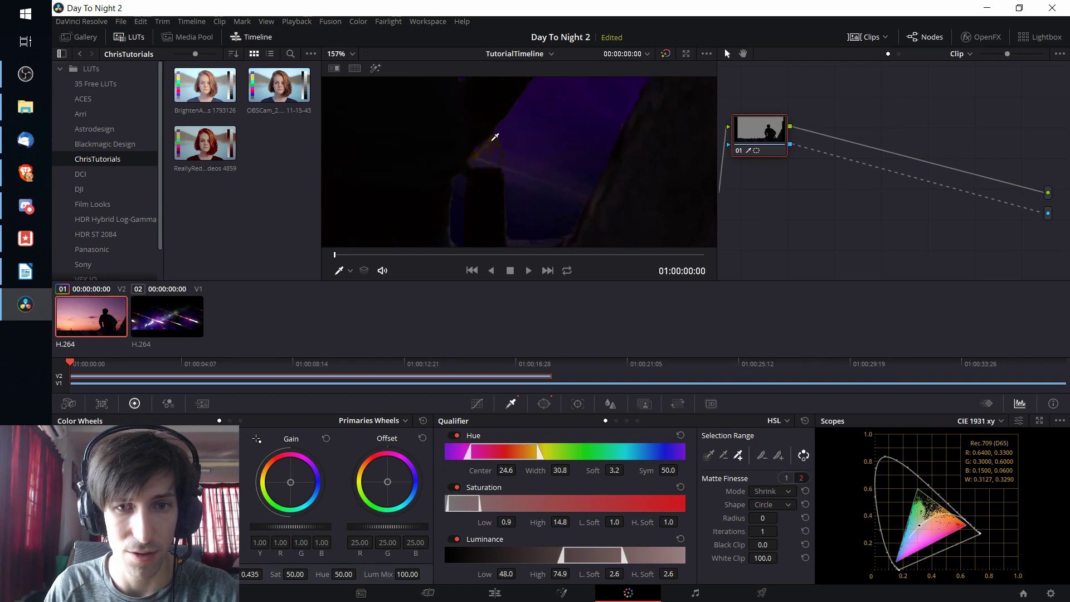
pyautogui.click(492, 141)
pyautogui.click(507, 135)
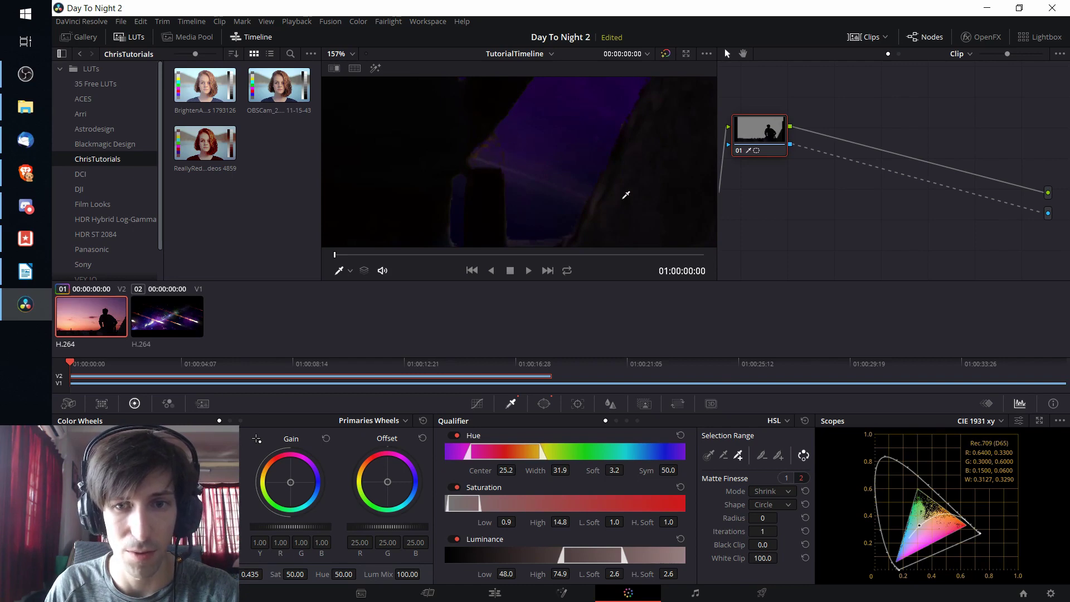
pyautogui.scroll(-1, 497, 152)
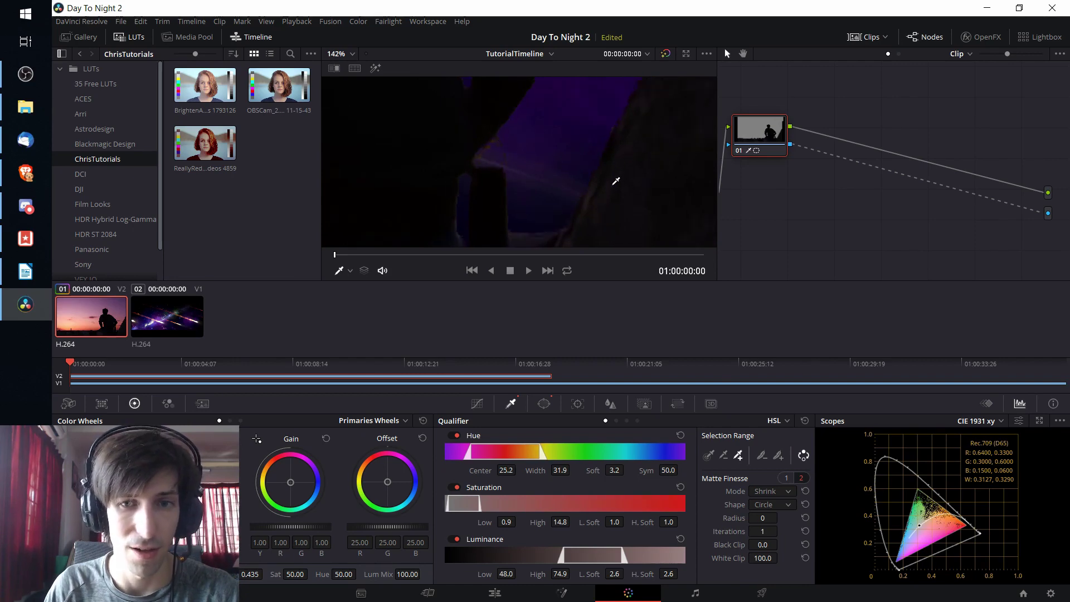
pyautogui.scroll(-5, 616, 181)
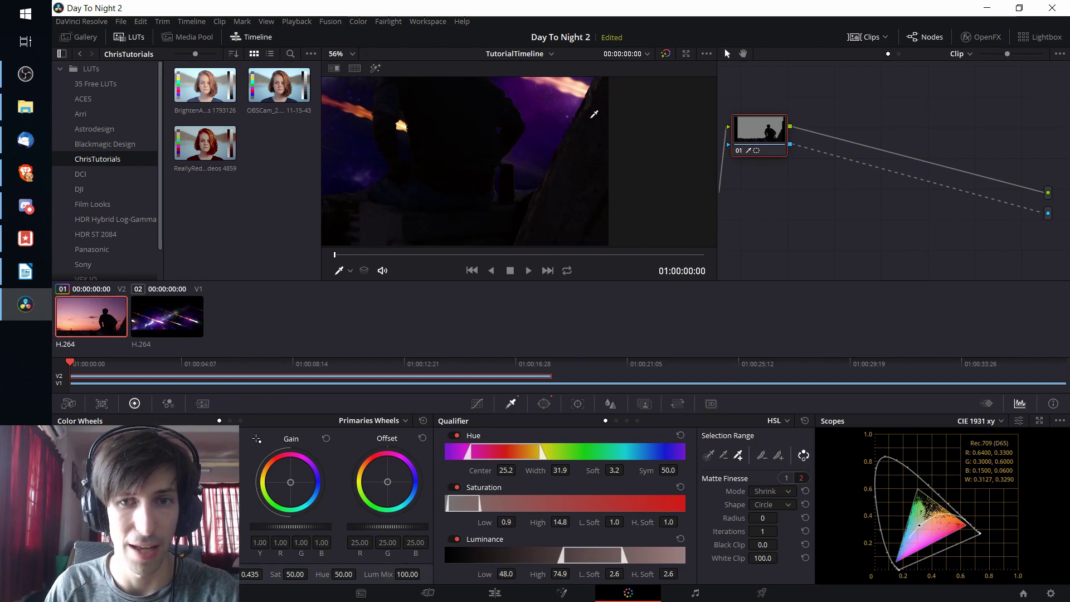
pyautogui.scroll(4, 594, 114)
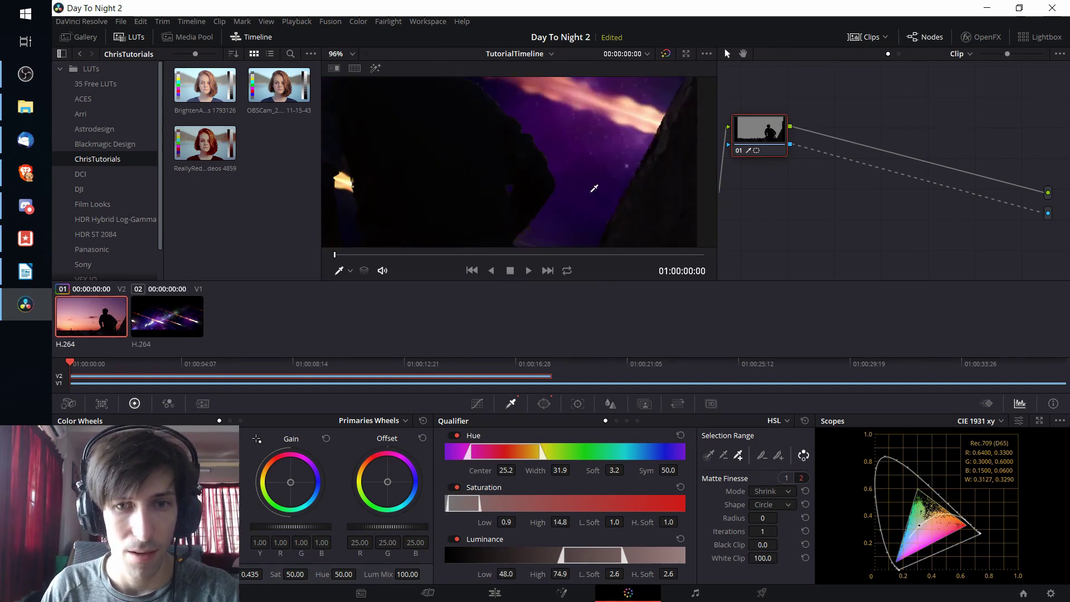
pyautogui.scroll(1, 594, 188)
pyautogui.scroll(2, 621, 178)
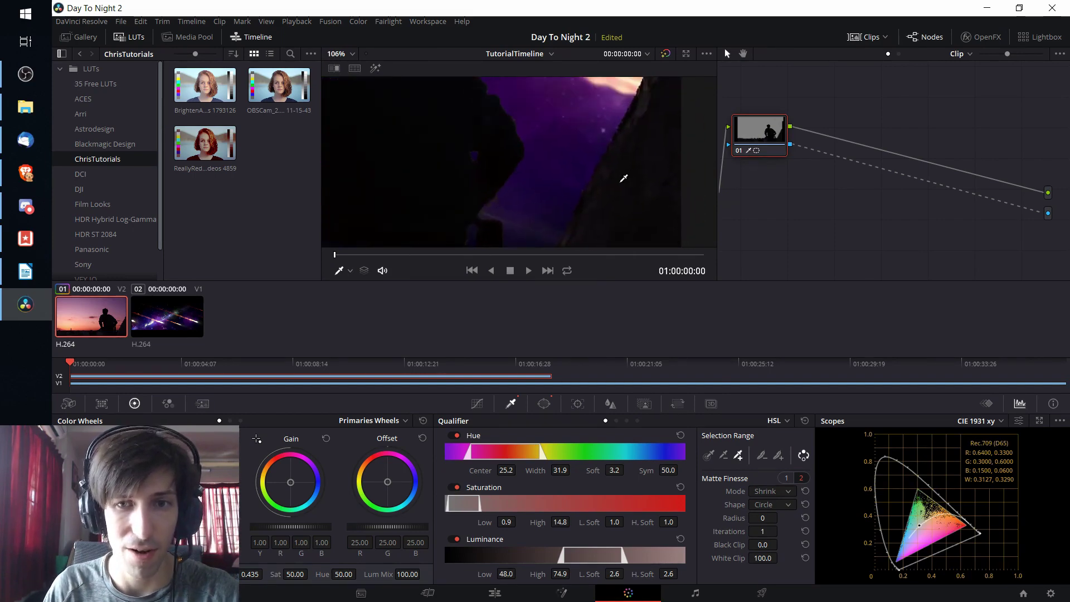
pyautogui.scroll(-2, 553, 150)
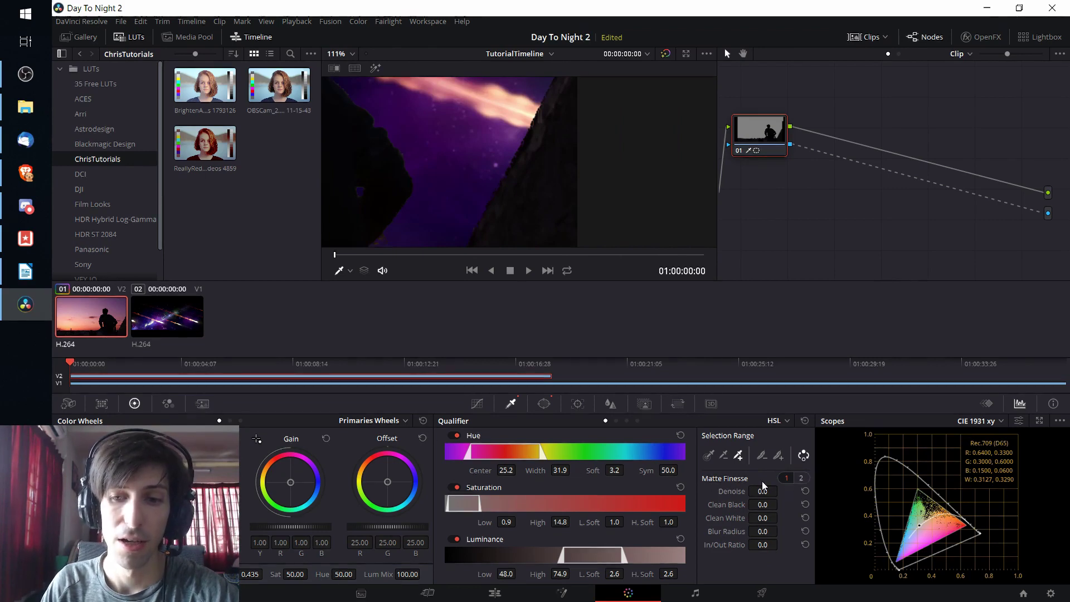
# Step: Set the qualifier's matte finesse mode to Grow with a radius of 2 and inspect the silhouette's edges
pyautogui.click(802, 480)
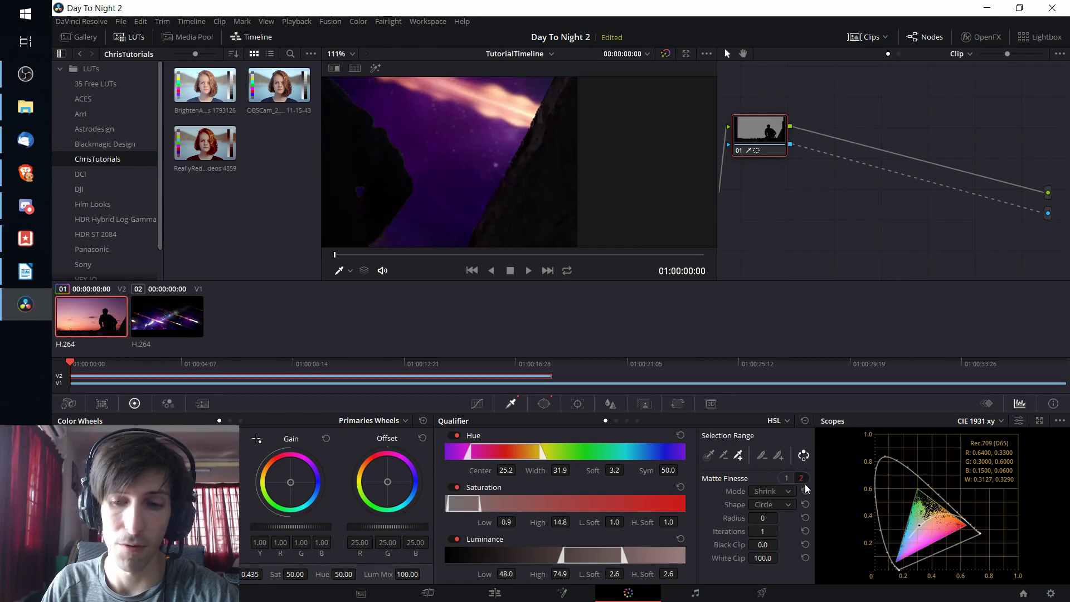
pyautogui.scroll(2, 580, 199)
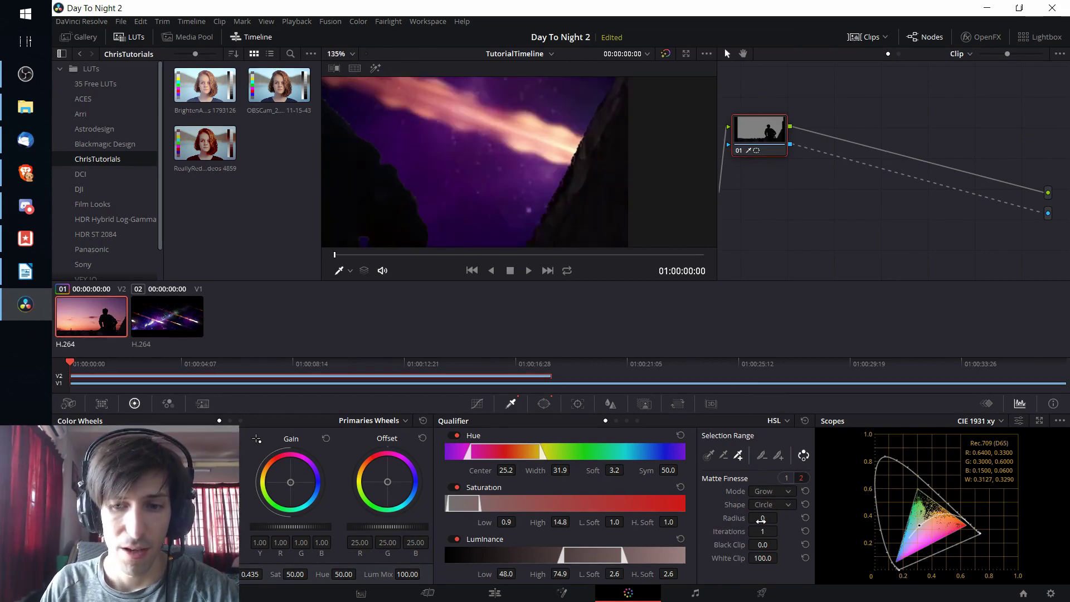
pyautogui.moveTo(762, 520); pyautogui.dragTo(781, 518)
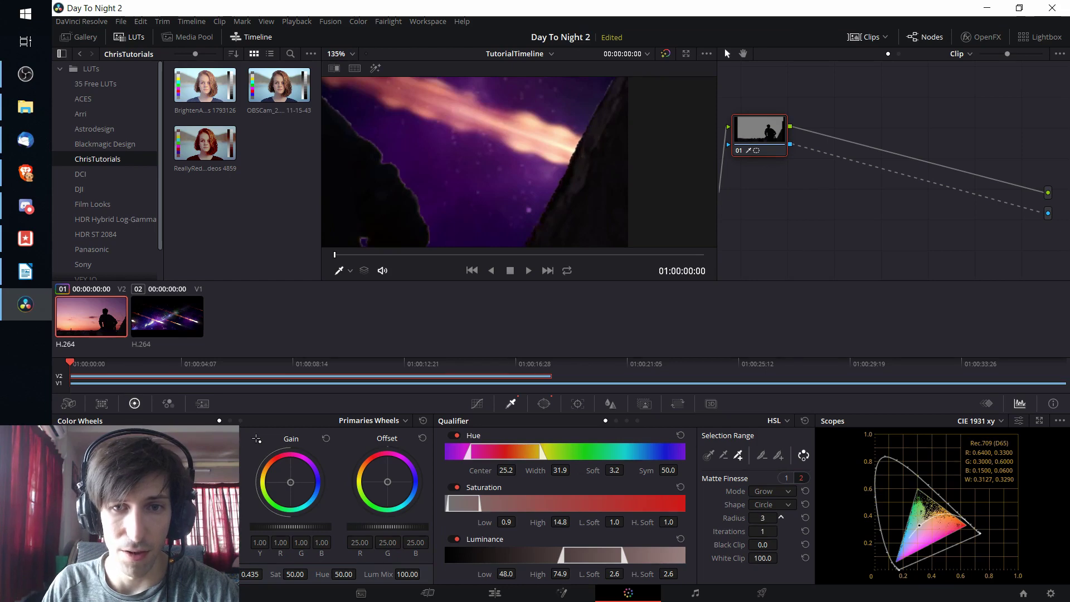
pyautogui.click(780, 519)
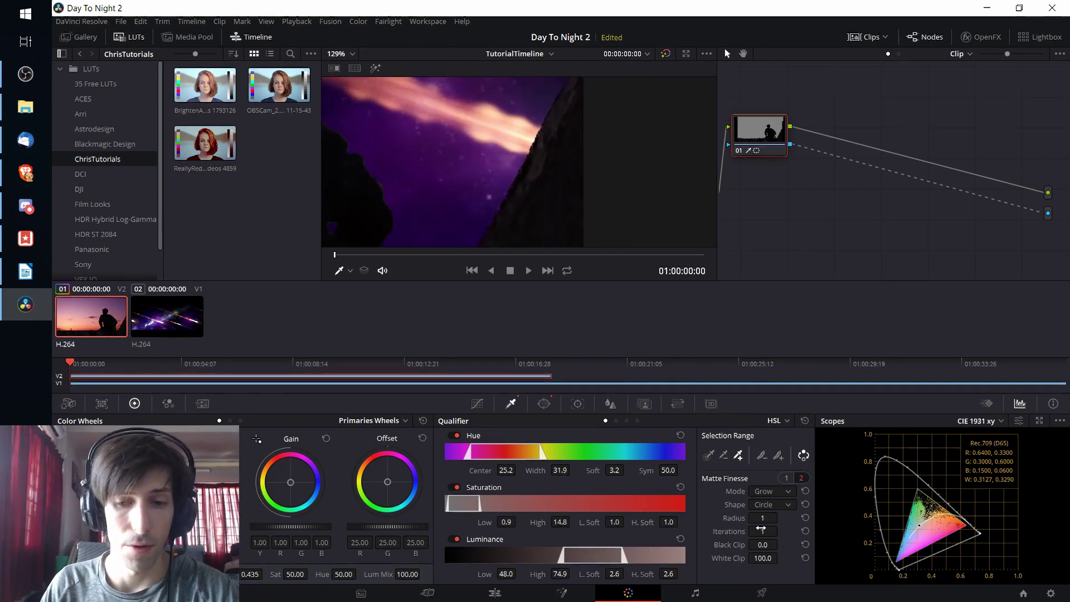
pyautogui.click(781, 518)
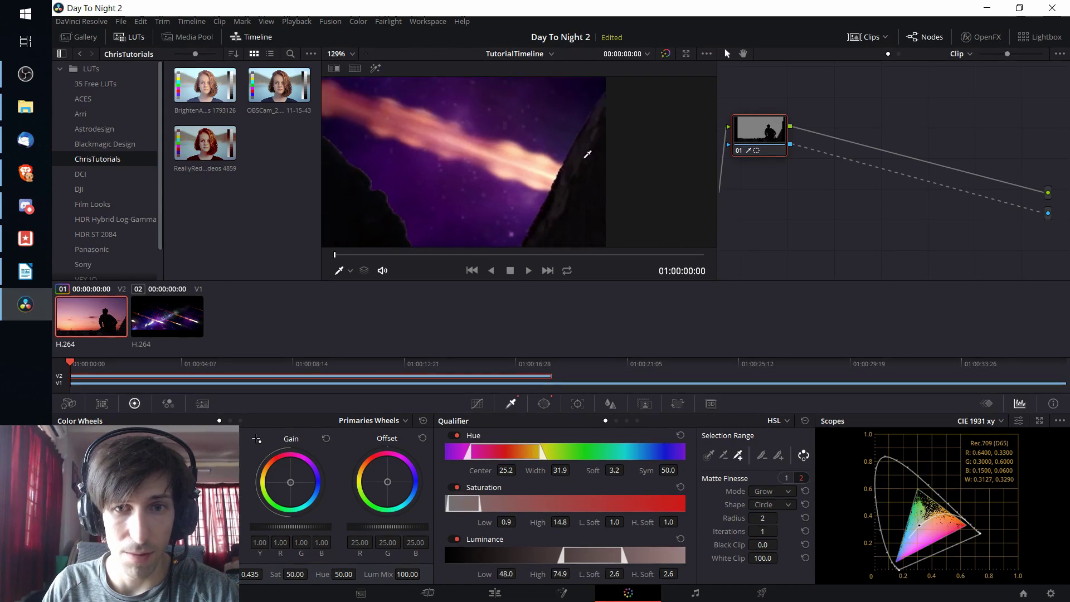
pyautogui.scroll(-2, 532, 189)
pyautogui.scroll(3, 532, 189)
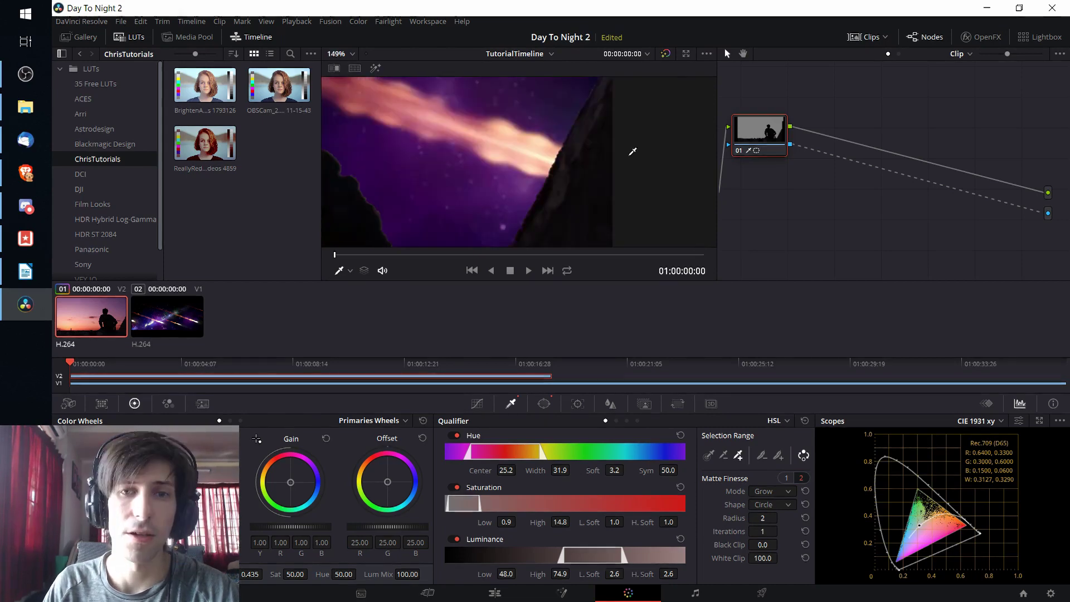
# Step: Set the matte finesse denoise to 4.8 and clean black to 19.0, checking the outline around the man
pyautogui.click(789, 479)
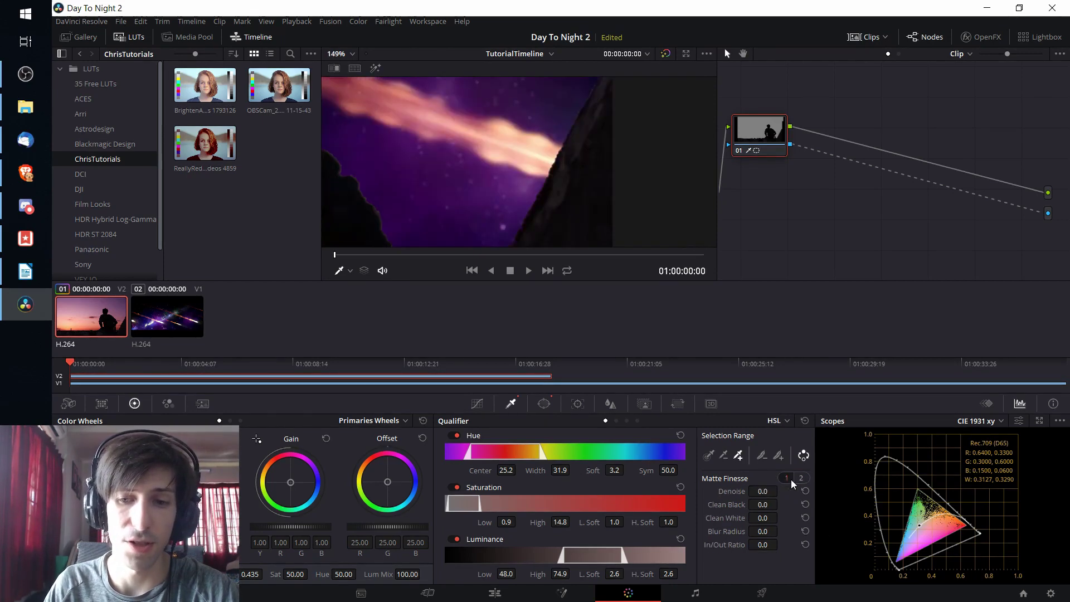
pyautogui.moveTo(475, 214); pyautogui.dragTo(588, 152)
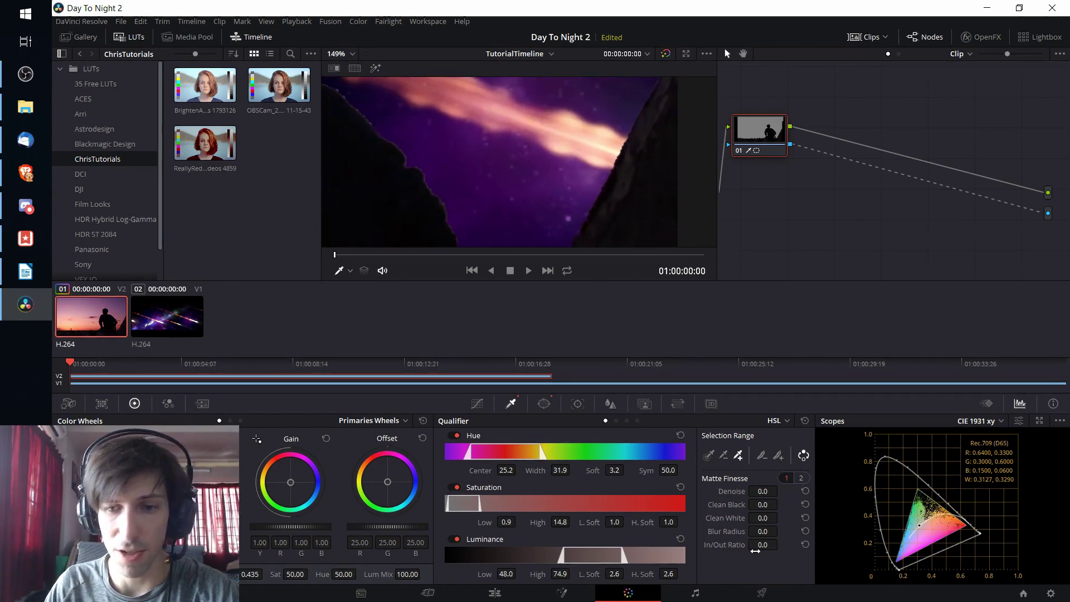
pyautogui.scroll(-3, 642, 225)
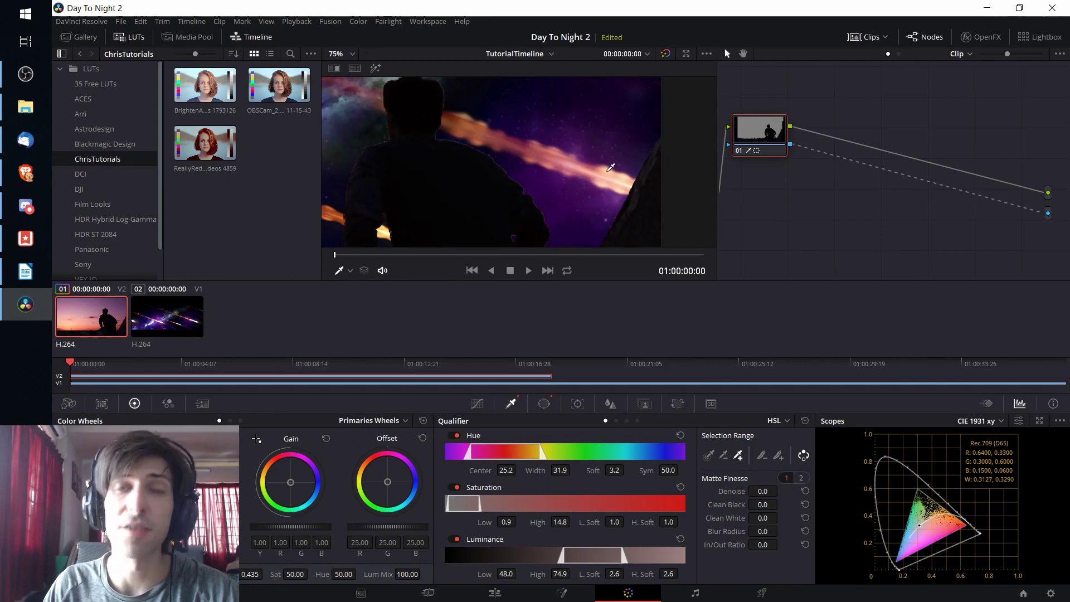
pyautogui.moveTo(631, 207); pyautogui.dragTo(627, 184)
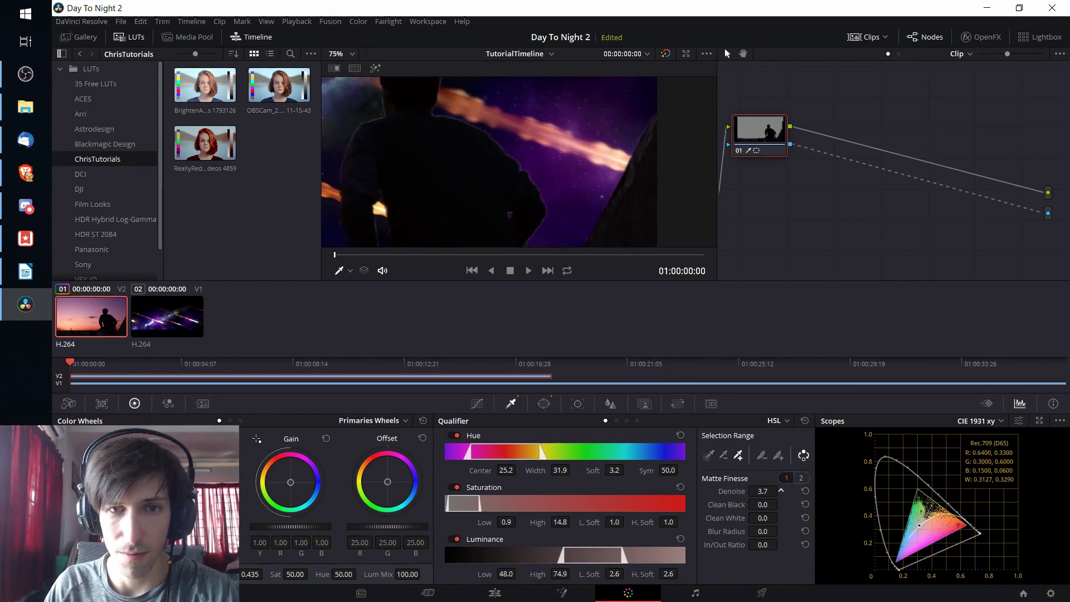
pyautogui.scroll(2, 491, 145)
pyautogui.scroll(5, 524, 150)
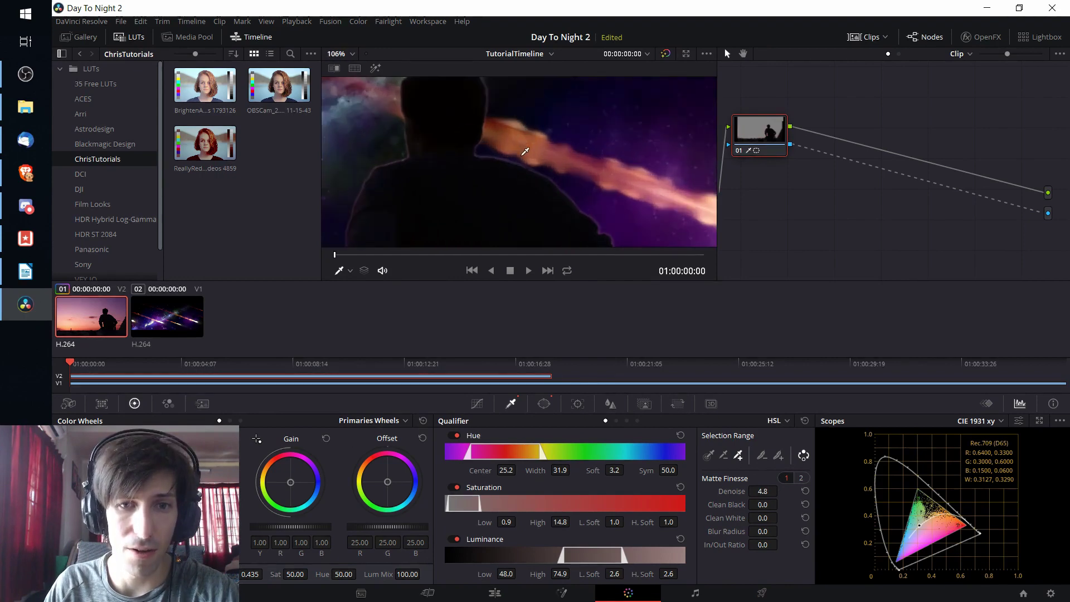
pyautogui.moveTo(515, 169); pyautogui.dragTo(593, 194)
pyautogui.scroll(-3, 593, 194)
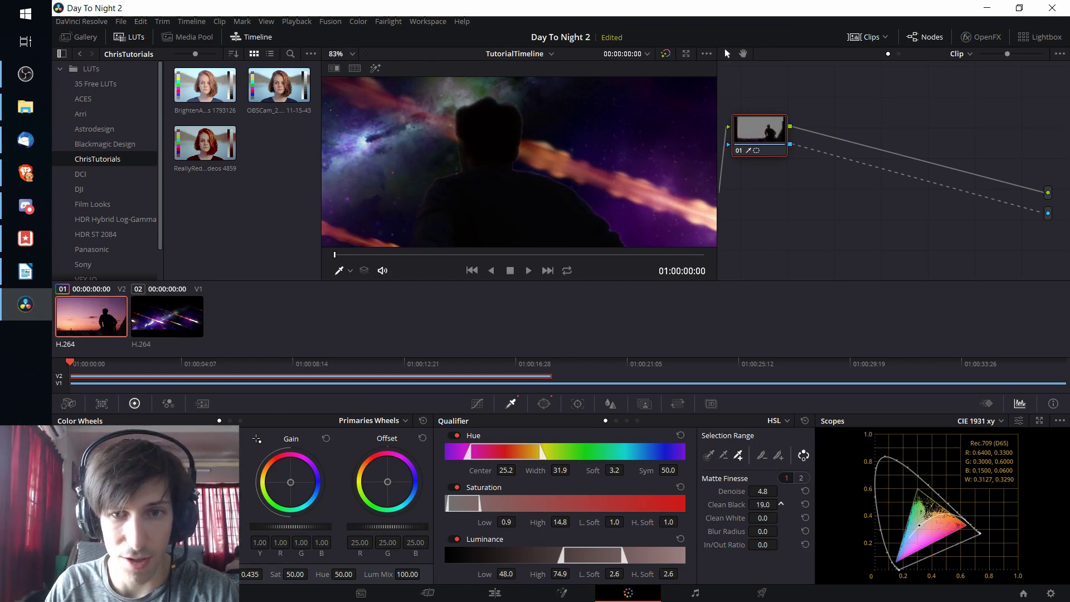
# Step: Set the matte finesse clean black to 23.1 and inspect the silhouette's edges across the frame
pyautogui.scroll(-3, 558, 162)
pyautogui.scroll(2, 557, 167)
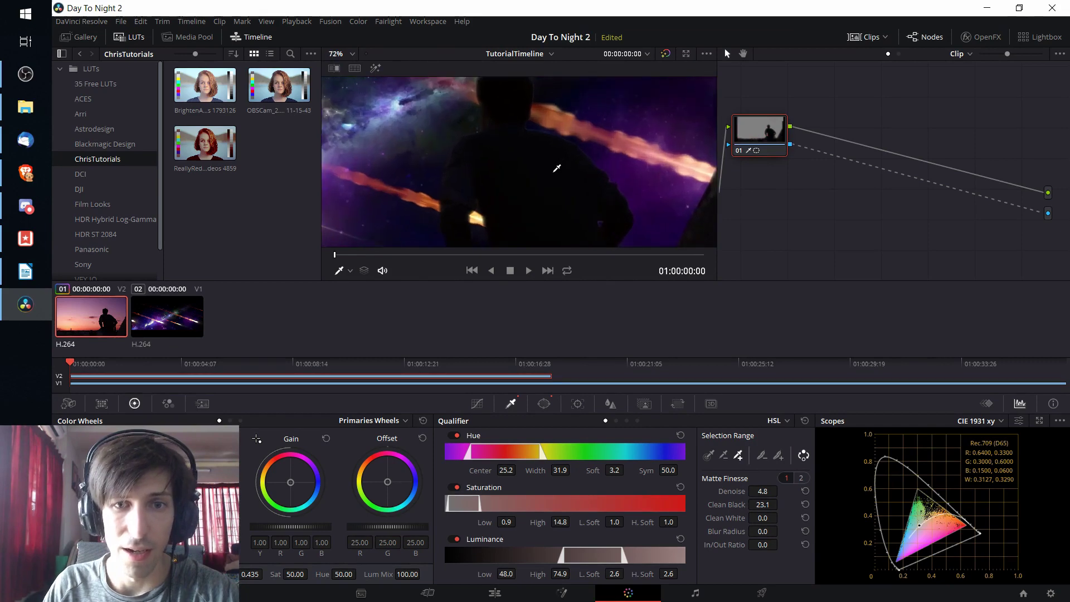
pyautogui.scroll(-3, 524, 106)
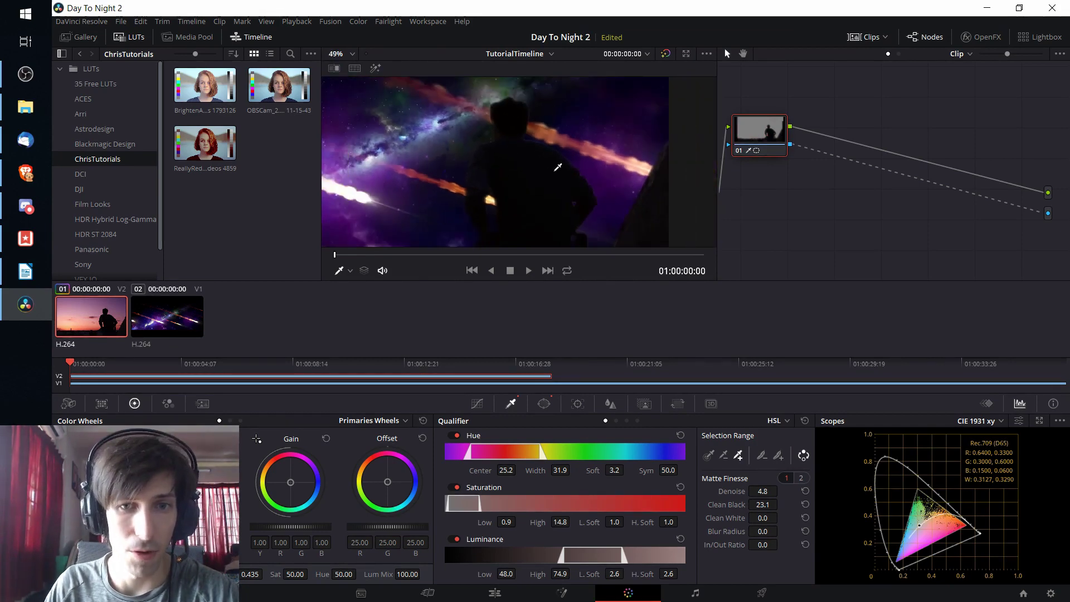
pyautogui.moveTo(546, 231); pyautogui.dragTo(533, 184)
pyautogui.scroll(-1, 591, 197)
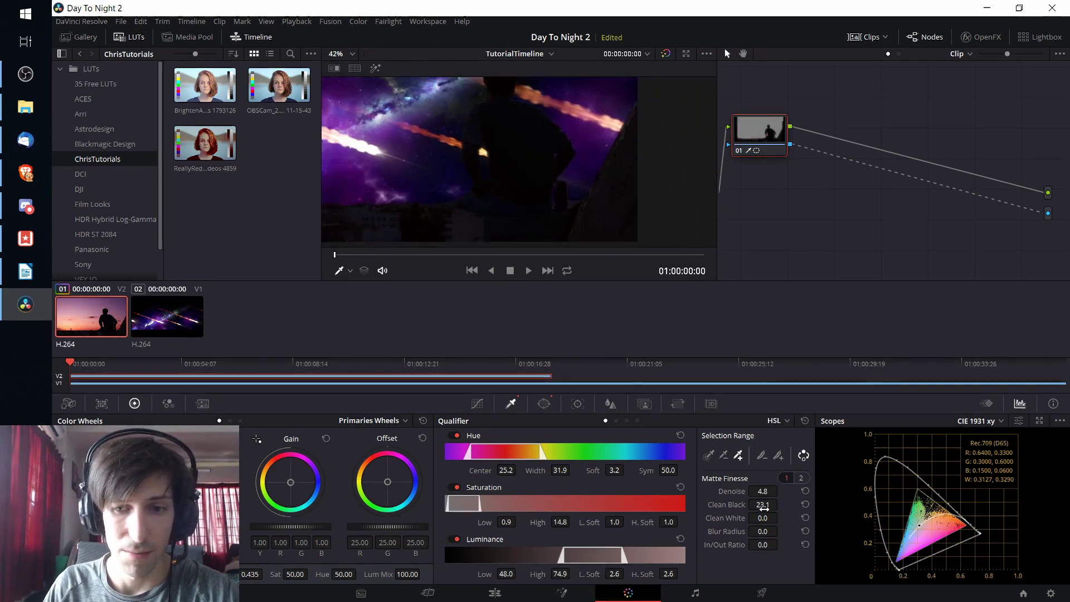
pyautogui.moveTo(525, 219); pyautogui.dragTo(568, 228)
pyautogui.moveTo(649, 206); pyautogui.dragTo(610, 209)
pyautogui.scroll(-3, 610, 209)
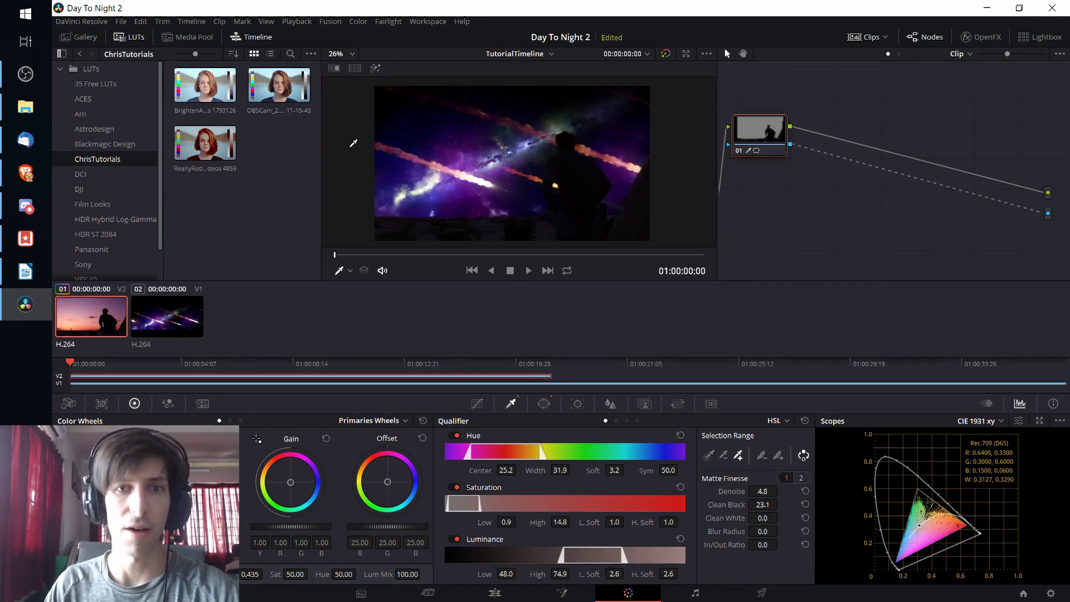
# Step: Play the clip to 01:00:07:18 and extend the upper-right pen window further left along the frame's top edge
pyautogui.press('space')
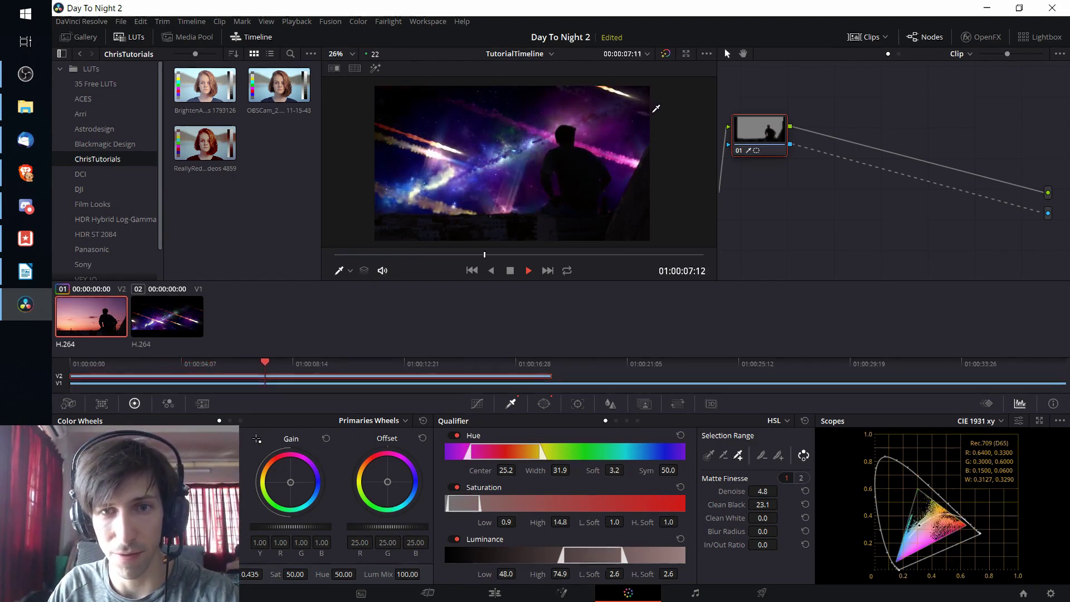
pyautogui.press('space')
pyautogui.click(544, 403)
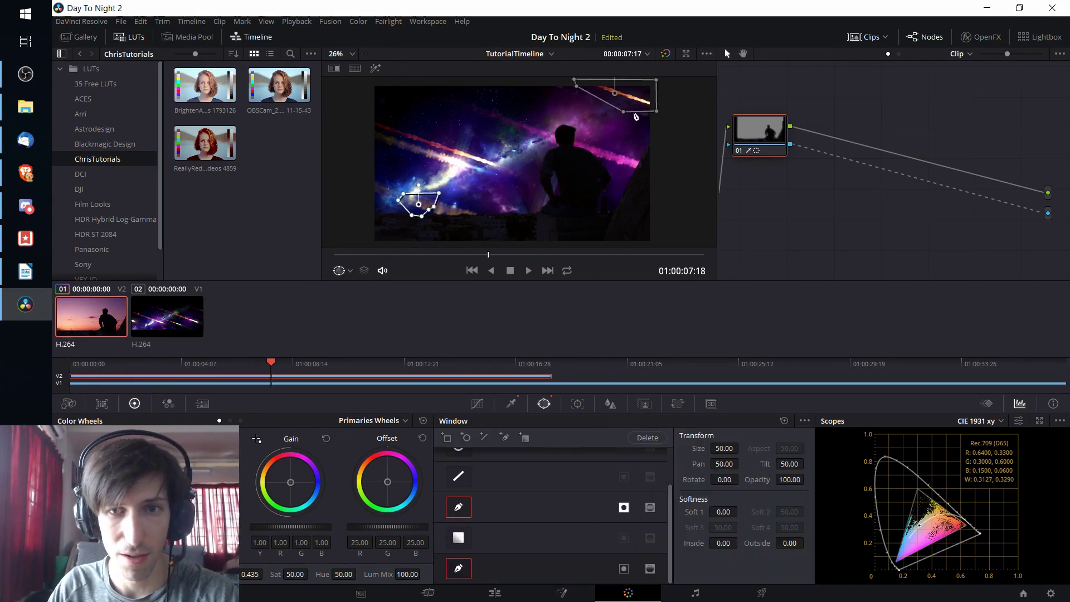
pyautogui.scroll(4, 562, 179)
pyautogui.moveTo(562, 179); pyautogui.dragTo(537, 206)
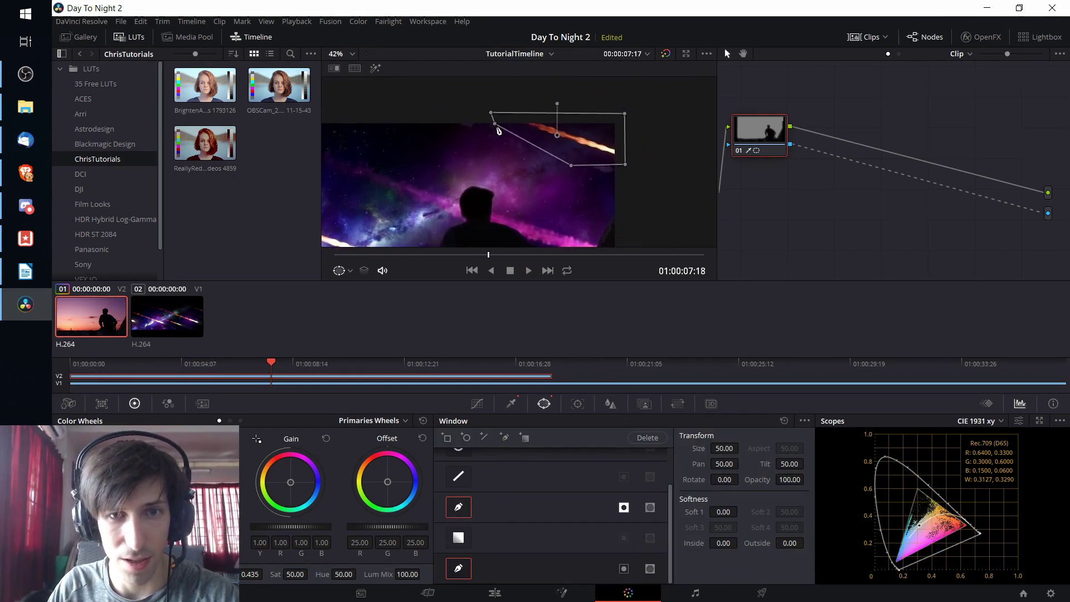
pyautogui.moveTo(481, 129); pyautogui.dragTo(464, 128)
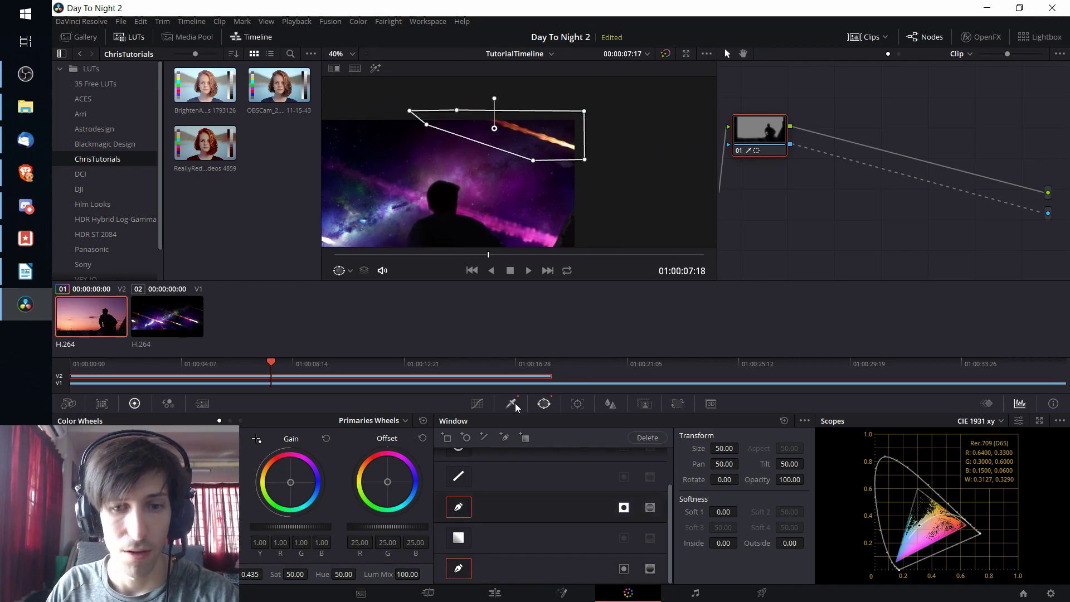
# Step: Extend the upper-right pen window's outer corner further down along the frame's right edge
pyautogui.click(509, 403)
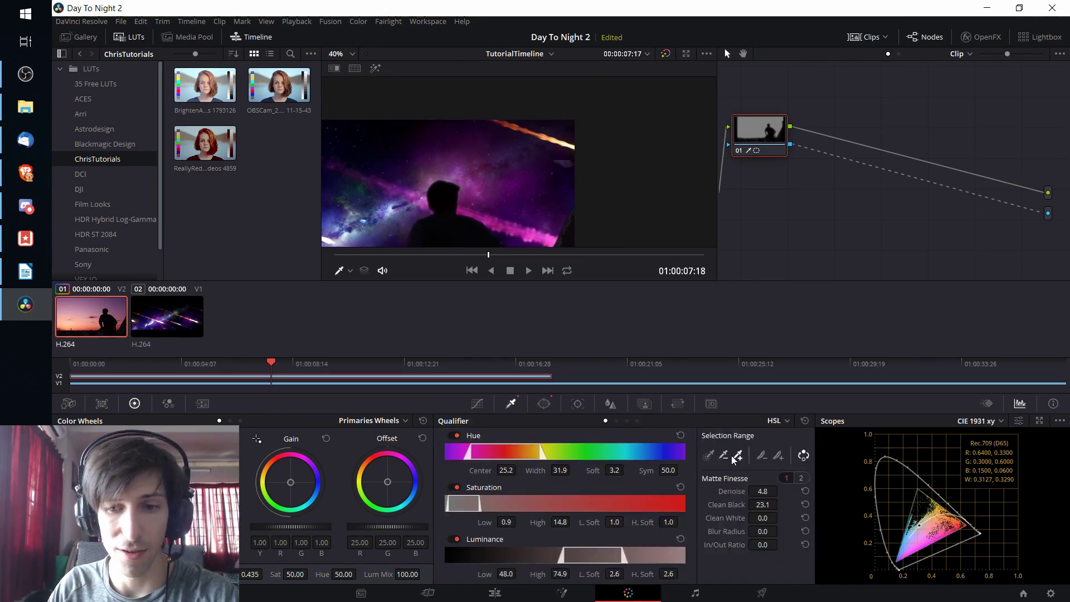
pyautogui.click(544, 404)
pyautogui.scroll(-3, 524, 205)
pyautogui.moveTo(525, 205); pyautogui.dragTo(551, 168)
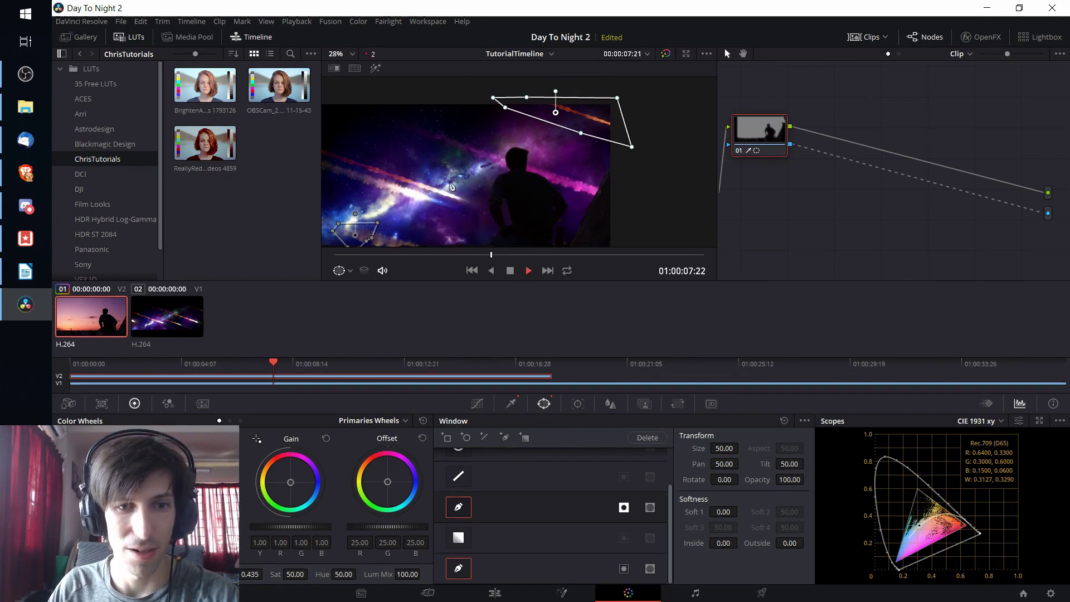
# Step: At 01:00:16:12, raise the pen window's lower points clear of the man's outstretched hand
pyautogui.scroll(-1, 532, 227)
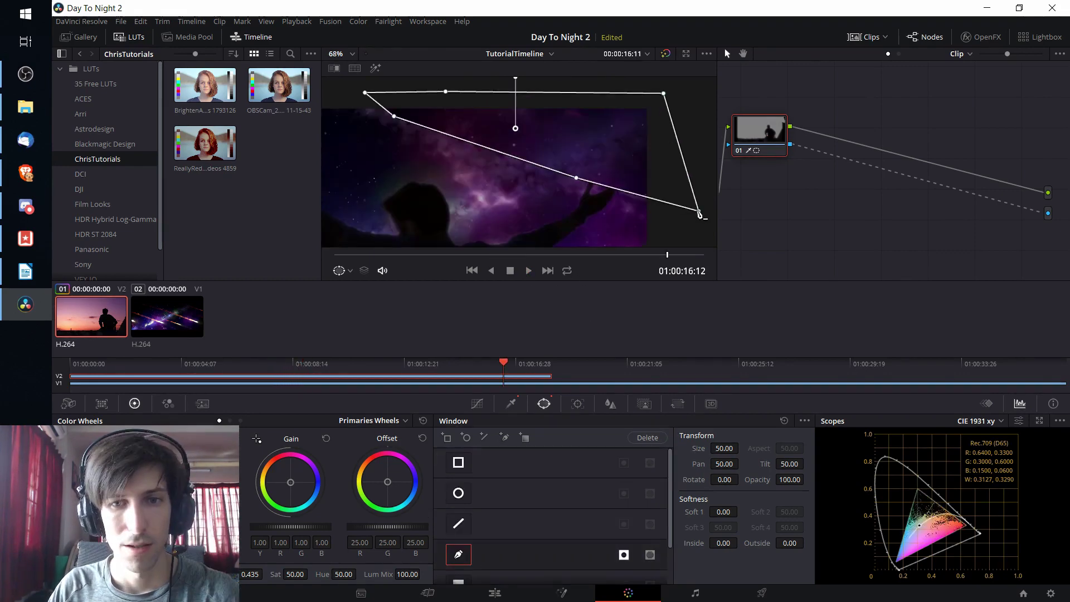
pyautogui.moveTo(701, 212); pyautogui.dragTo(701, 198)
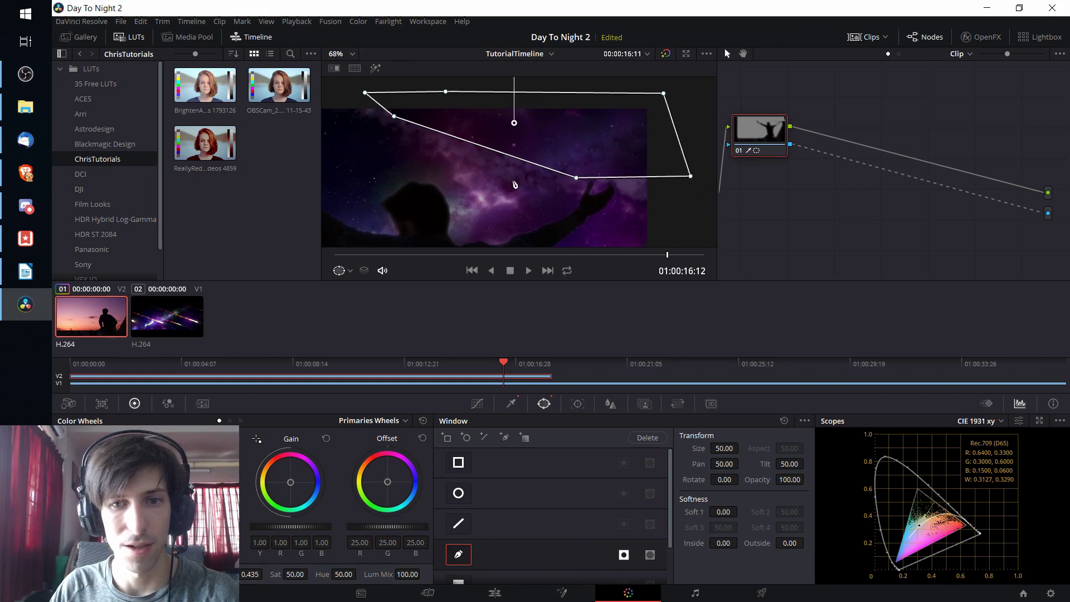
pyautogui.moveTo(574, 178); pyautogui.dragTo(576, 174)
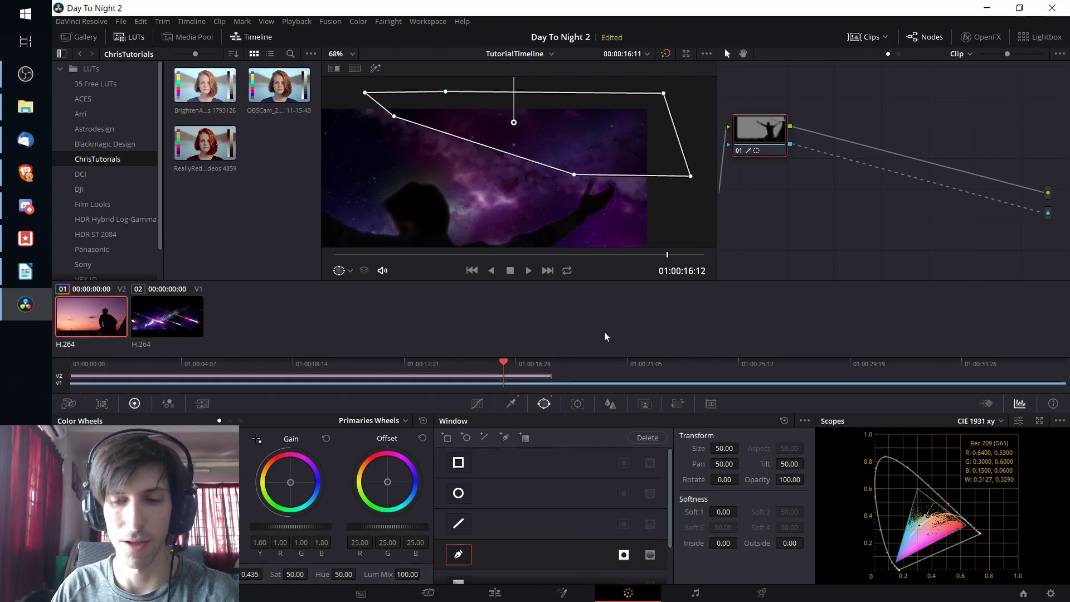
# Step: Adjust the qualifier to hue center 24.1, width 34.1 and denoise 4.7, checking around the hand and rock
pyautogui.click(511, 403)
pyautogui.scroll(2, 454, 129)
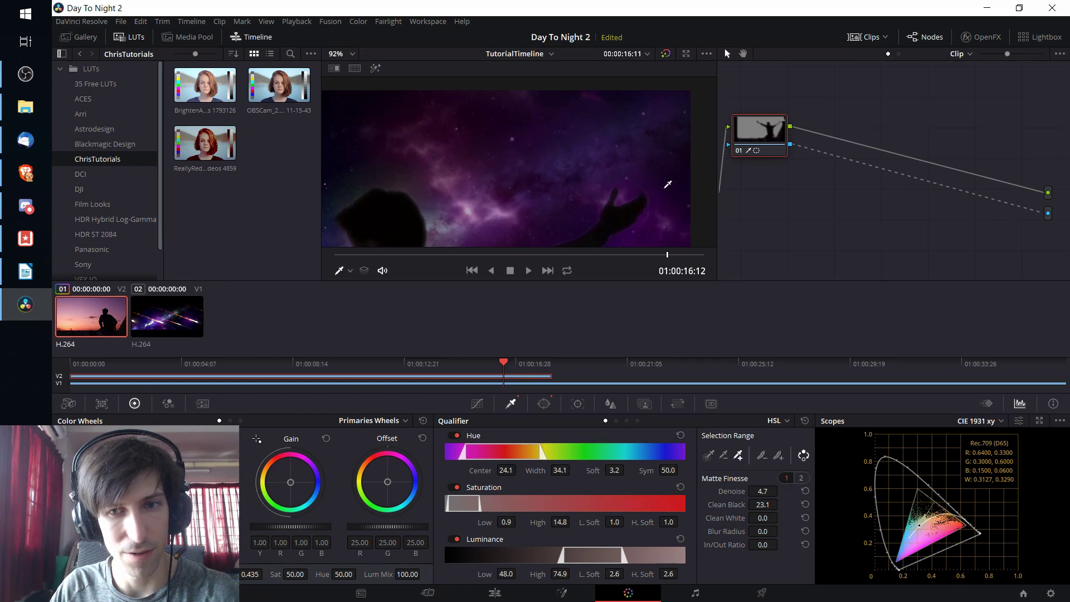
pyautogui.scroll(-4, 668, 184)
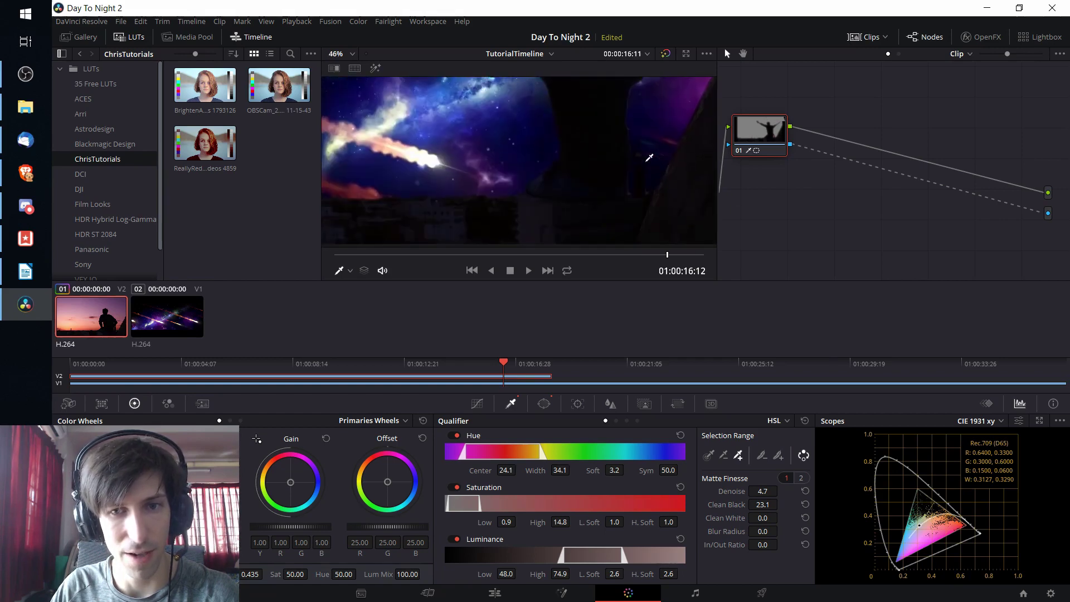
pyautogui.scroll(3, 556, 155)
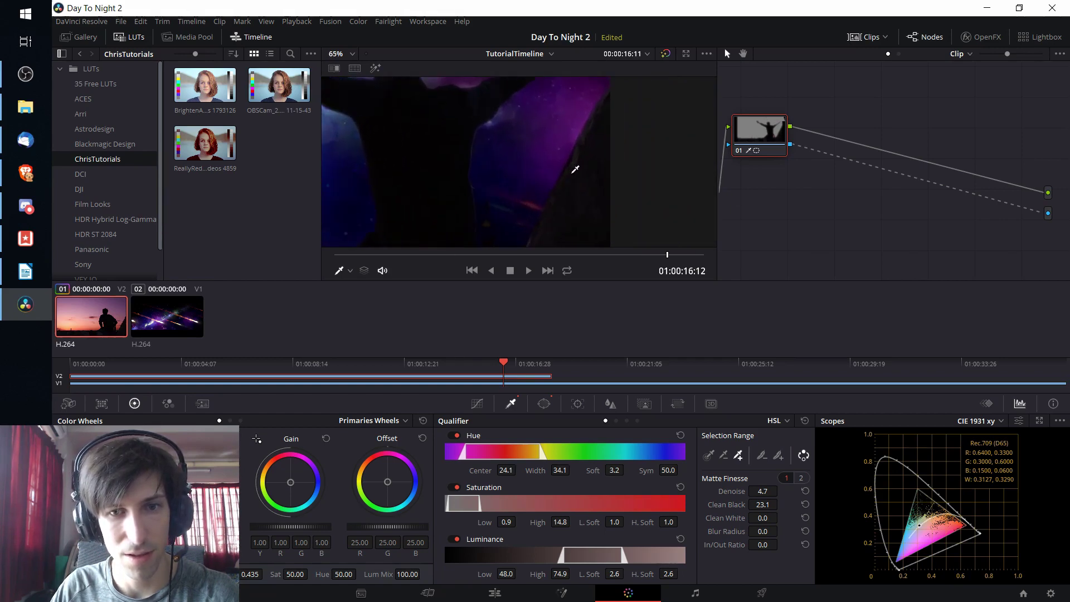
# Step: Adjust the qualifier to hue center 23.9, width 34.6 and clean black 5.7, inspecting the raised arms and legs
pyautogui.scroll(-1, 551, 148)
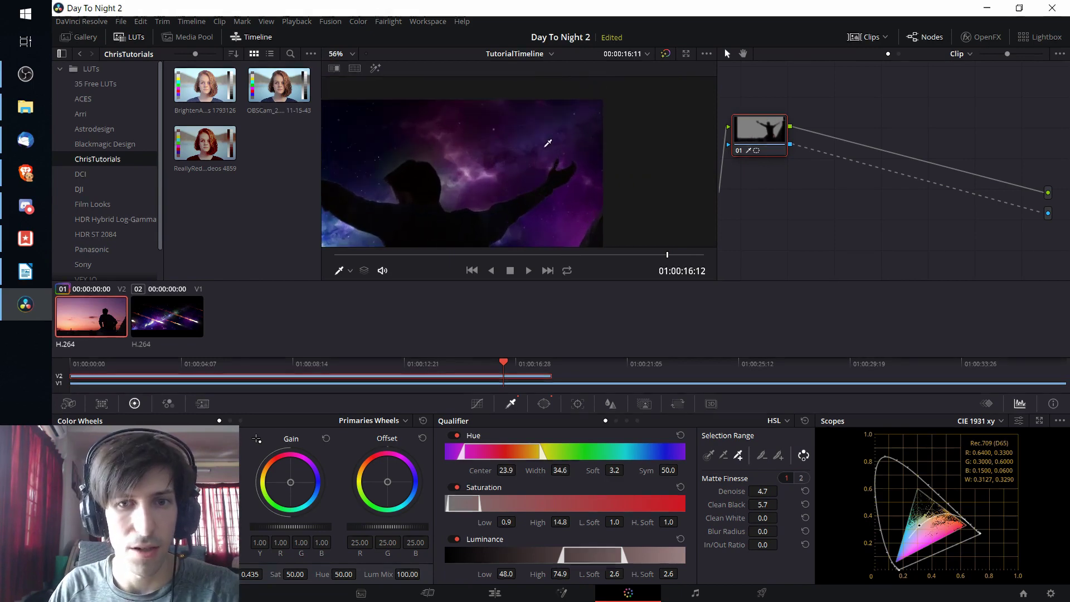
pyautogui.scroll(5, 548, 143)
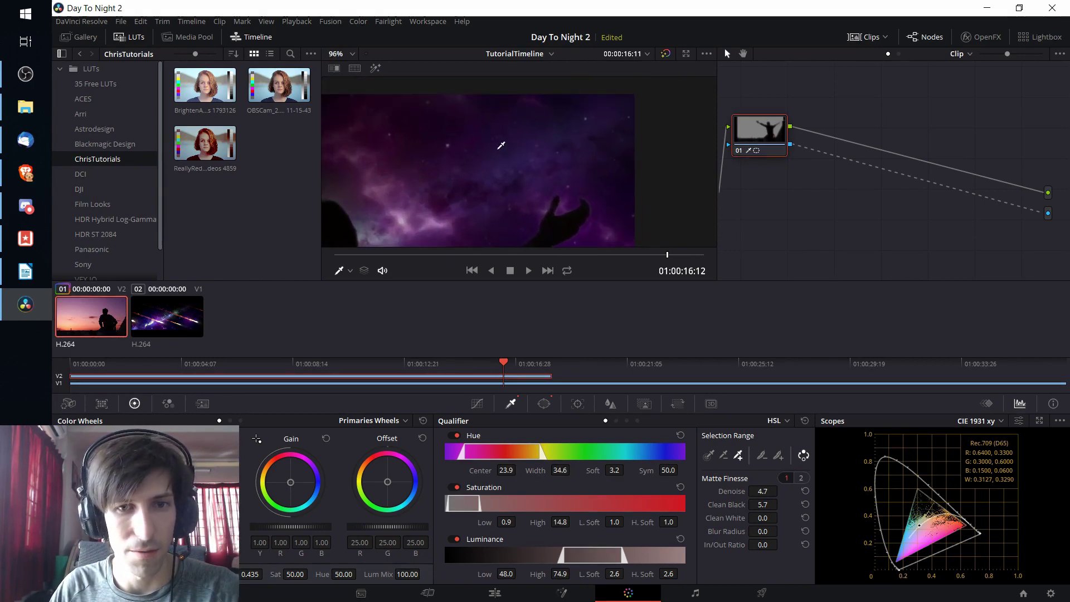
pyautogui.scroll(-1, 494, 84)
pyautogui.scroll(-5, 467, 99)
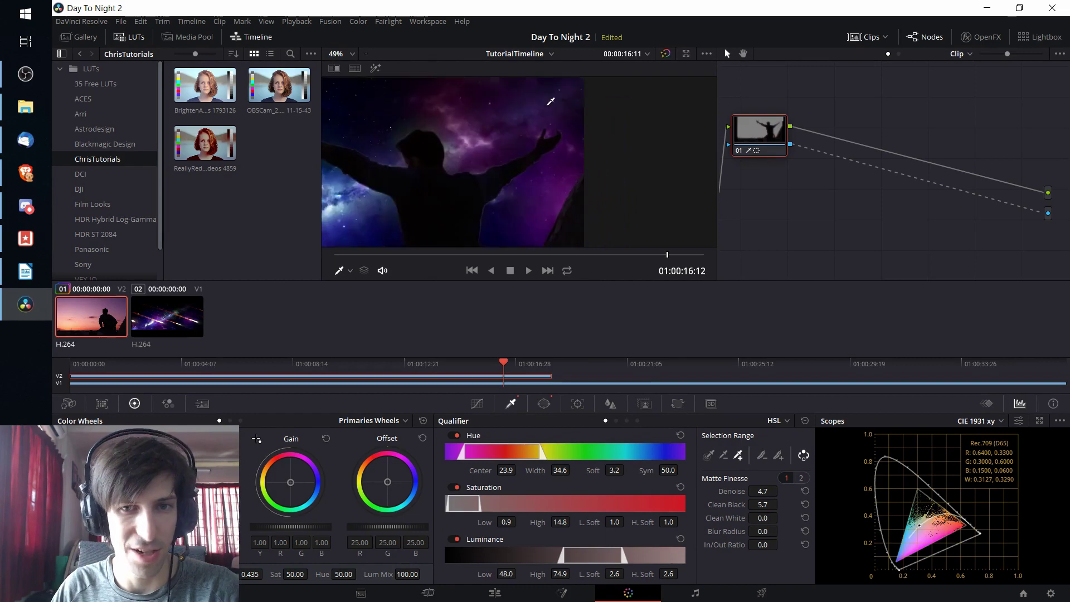
pyautogui.moveTo(560, 87); pyautogui.dragTo(584, 168)
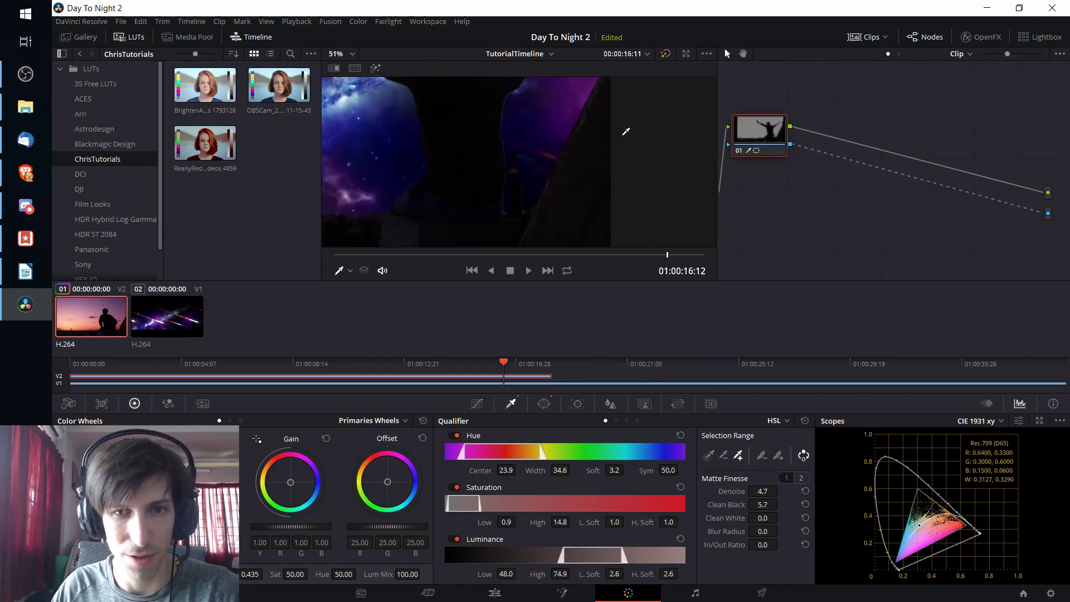
# Step: Play the composite from the start of the timeline on the Edit page
pyautogui.hotkey('shift', '4')
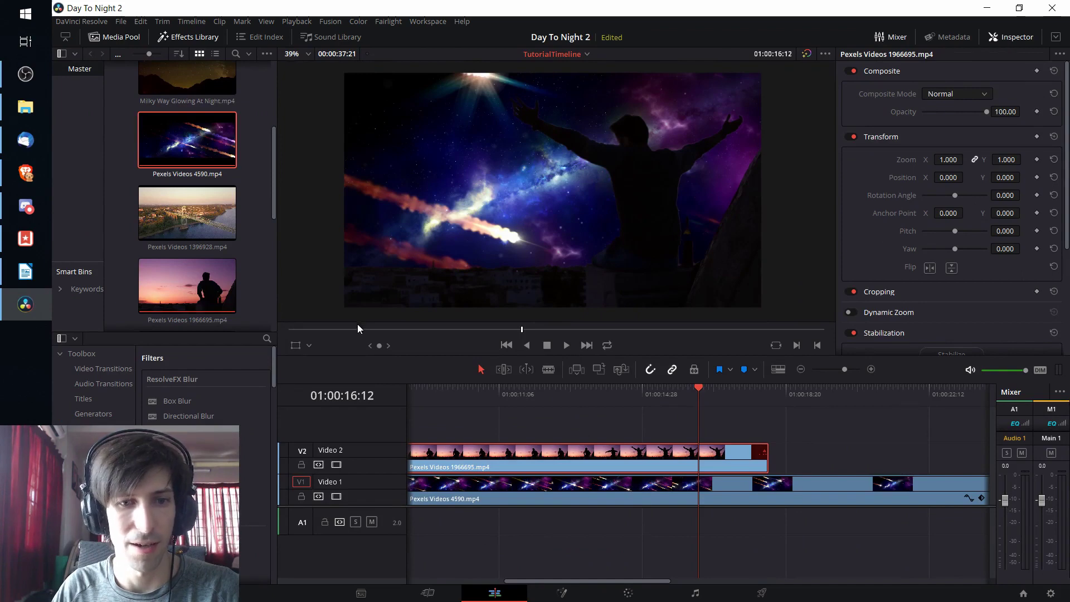
pyautogui.press('Home')
pyautogui.press('space')
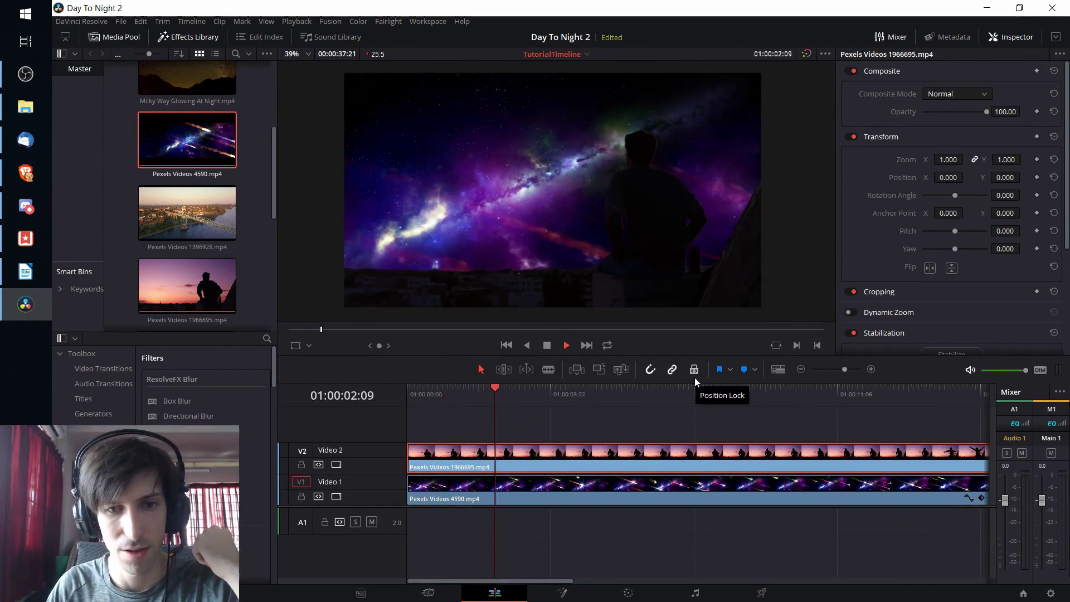
# Step: On the Color page, pull the custom curve's highlight point down to zero to blacken the foreground, and inspect its edges
pyautogui.hotkey('shift', '6')
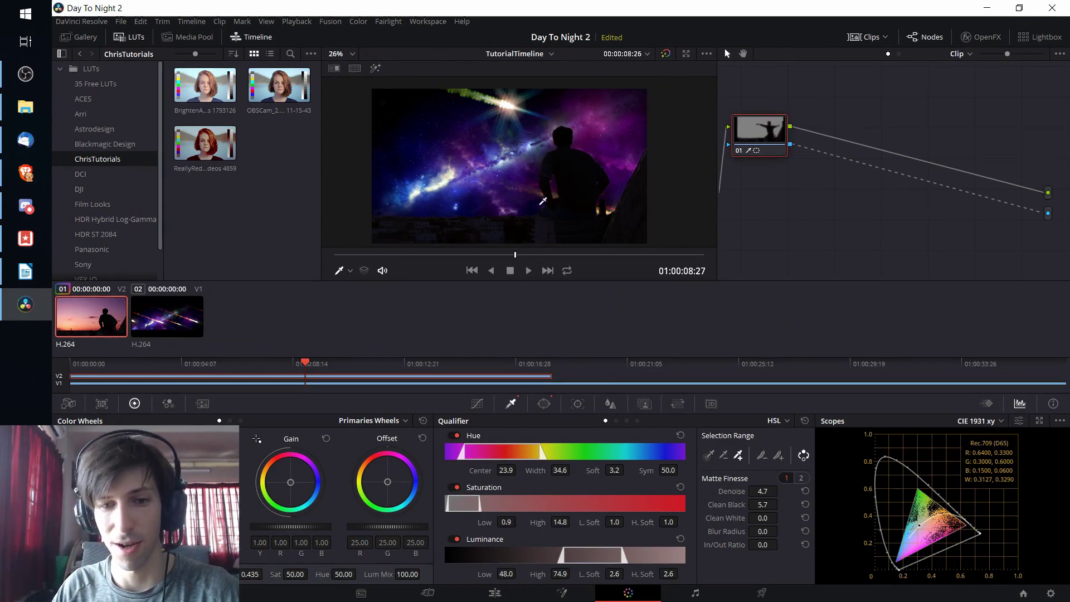
pyautogui.click(478, 405)
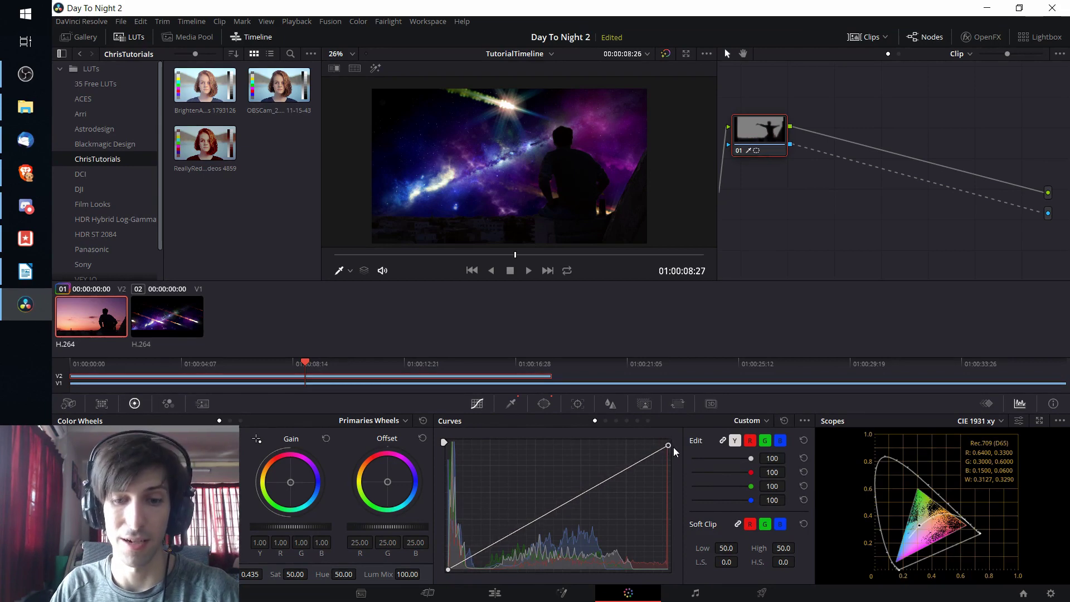
pyautogui.moveTo(673, 449); pyautogui.dragTo(719, 566)
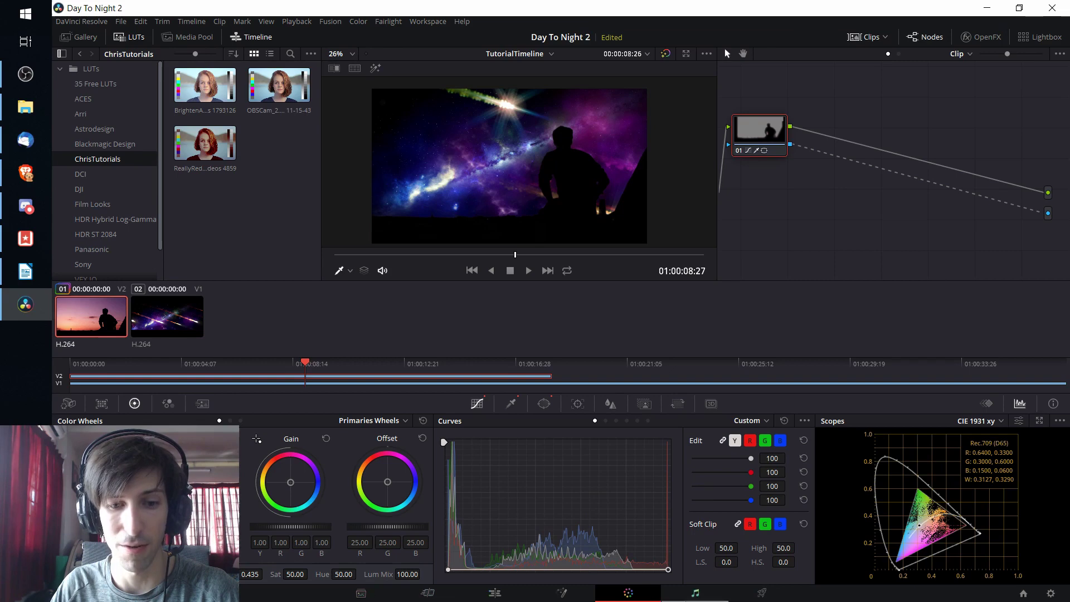
pyautogui.scroll(2, 582, 223)
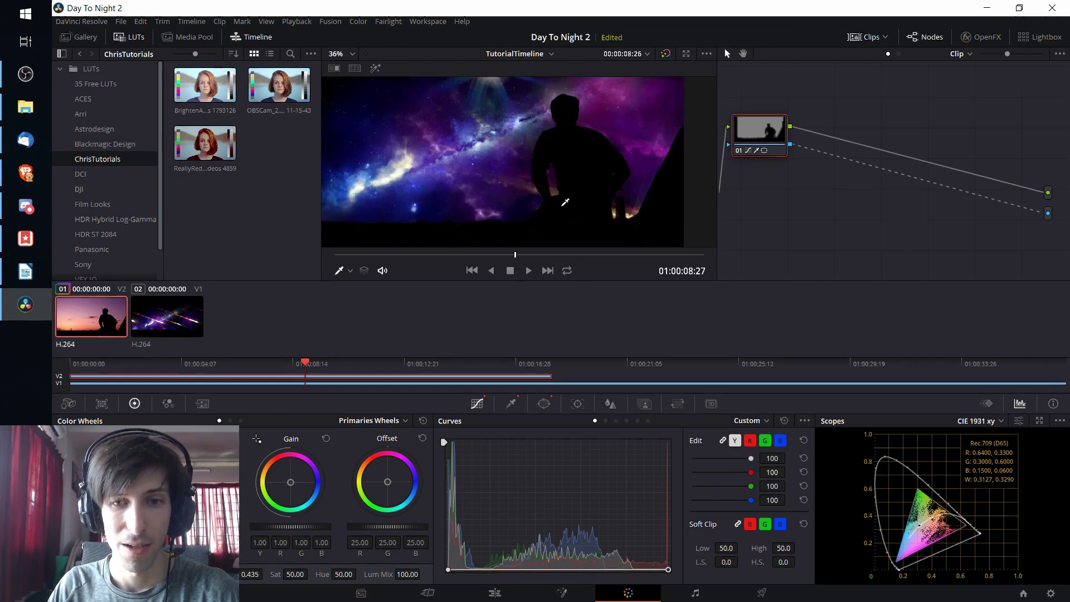
pyautogui.moveTo(582, 206); pyautogui.dragTo(563, 182)
pyautogui.moveTo(388, 207); pyautogui.dragTo(508, 200)
pyautogui.scroll(3, 508, 199)
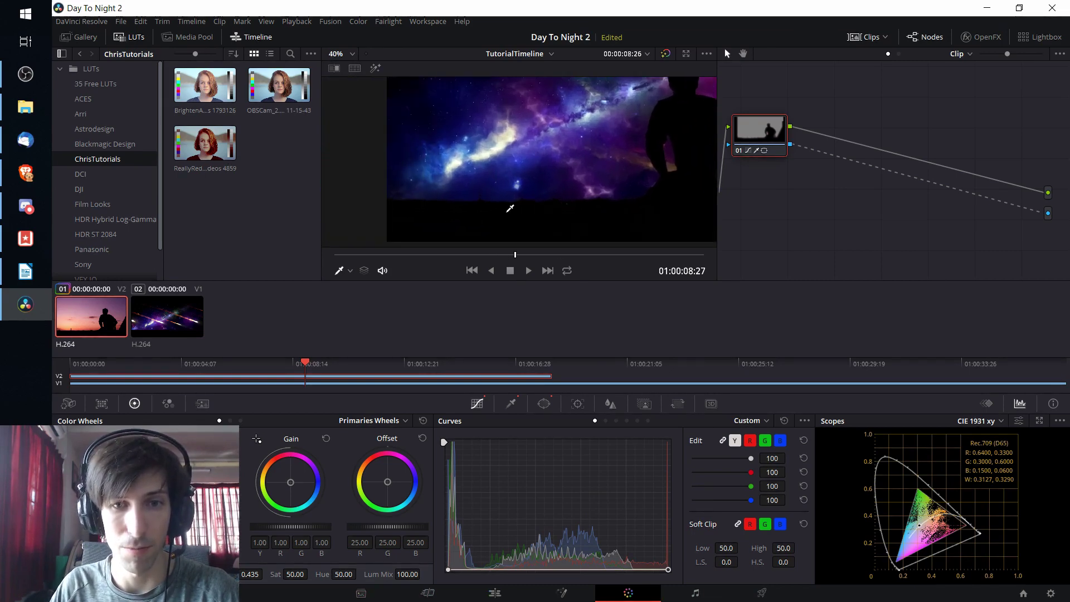
pyautogui.scroll(-3, 506, 207)
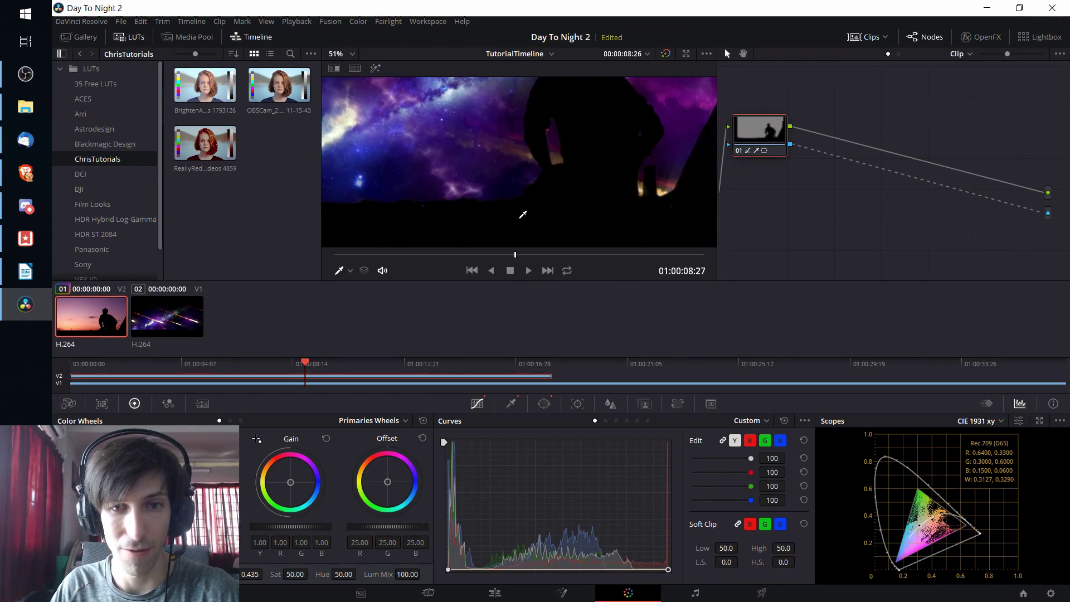
pyautogui.scroll(2, 559, 174)
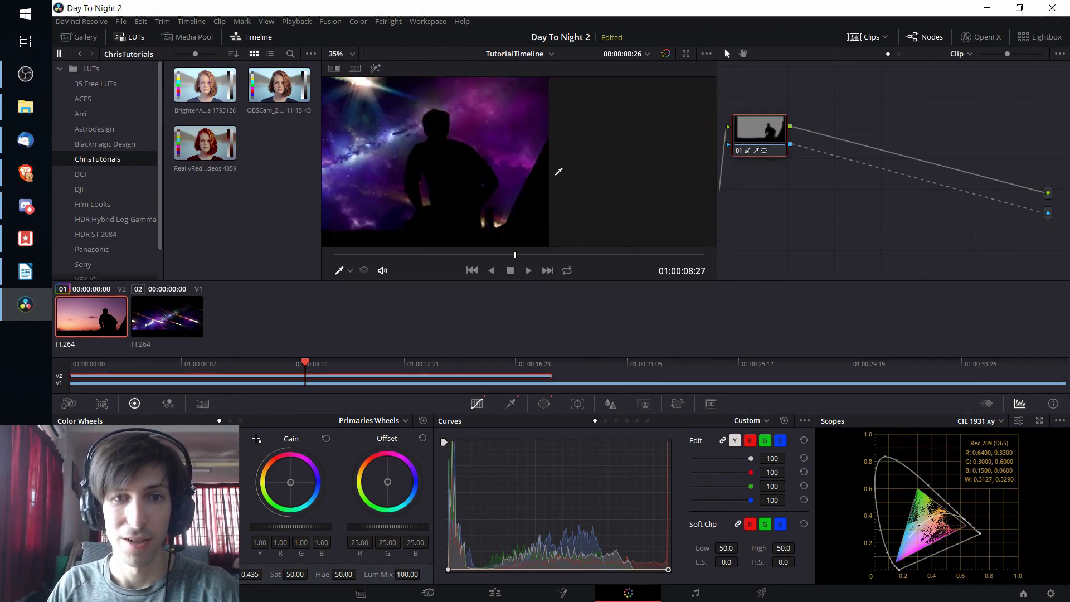